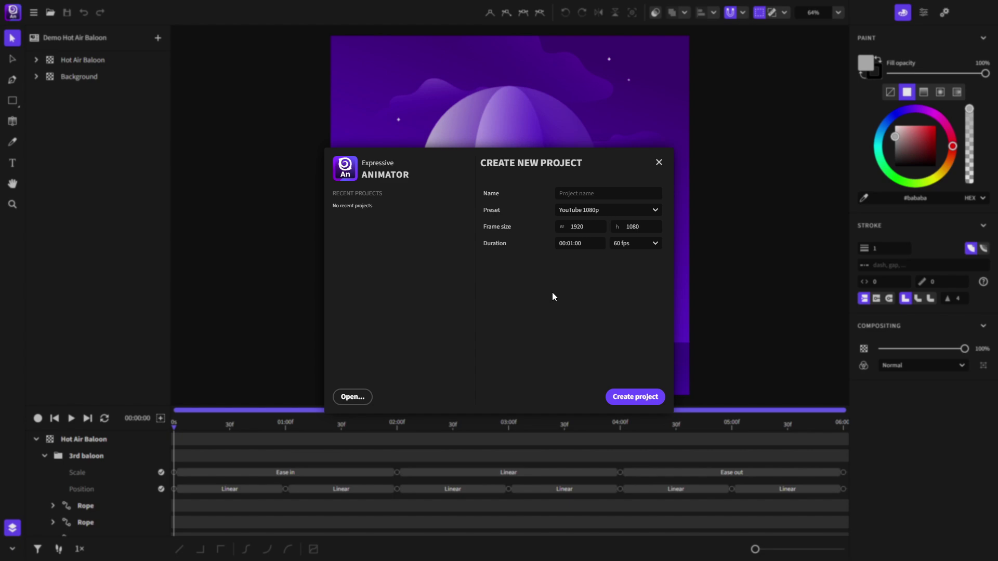
Name the new project "My animation" and look through the available size presets.
{"action": "left_click", "coordinate": [597, 193]}
{"action": "type", "text": "My animation"}
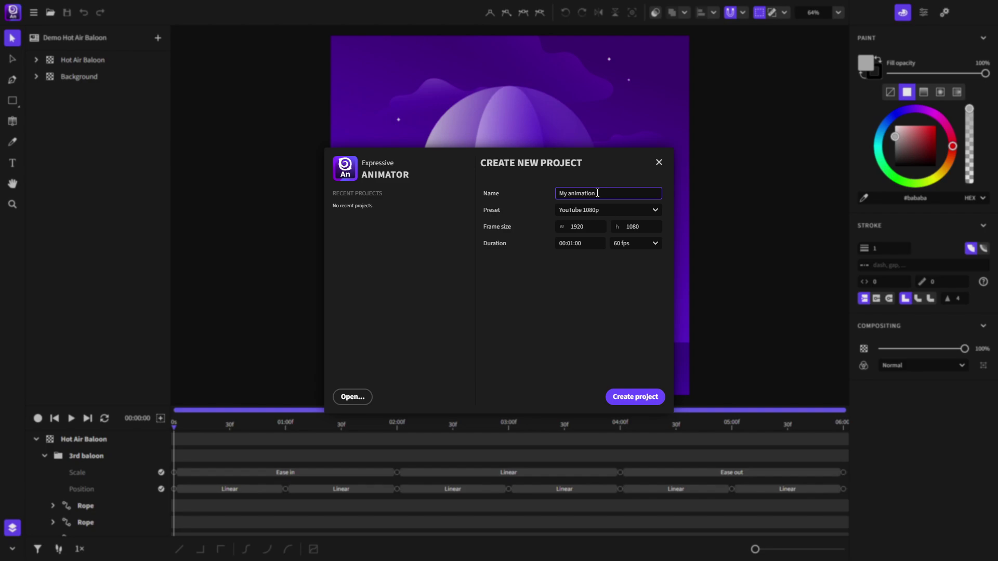
{"action": "left_click", "coordinate": [643, 210]}
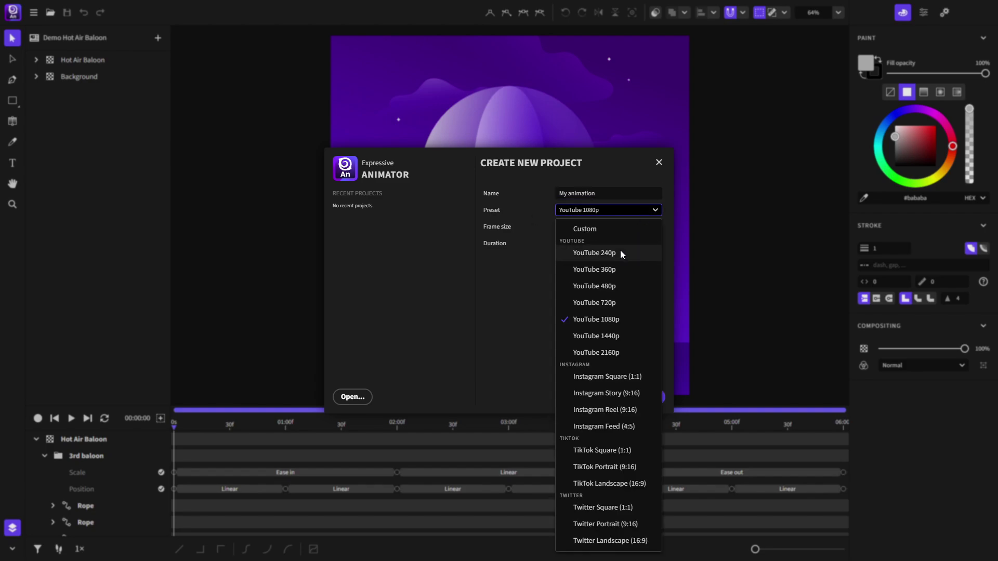
{"action": "left_click", "coordinate": [650, 210]}
Set the new project's frame size to 620 wide by 620 high.
{"action": "double_click", "coordinate": [579, 227]}
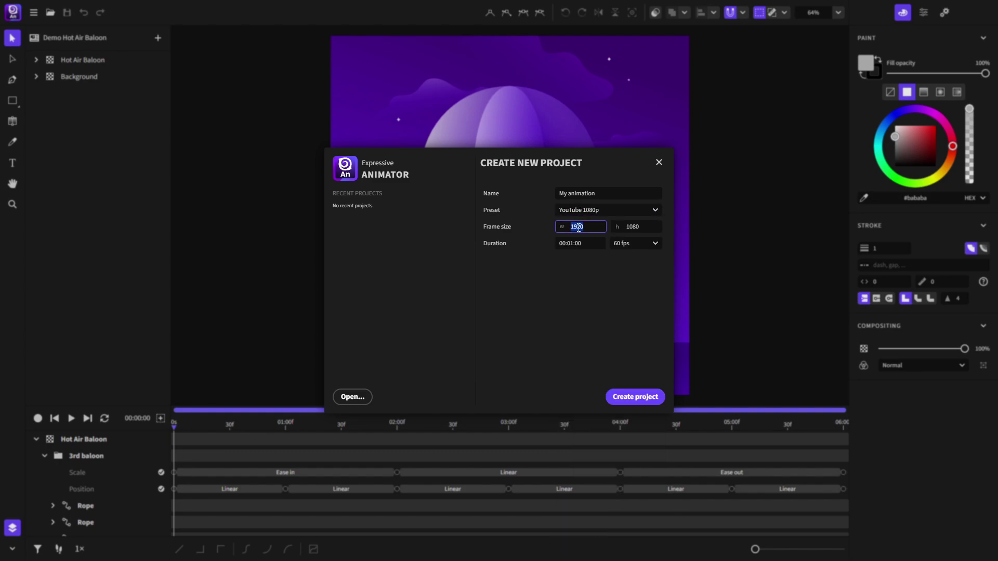
{"action": "type", "text": "620"}
{"action": "key", "text": "Tab"}
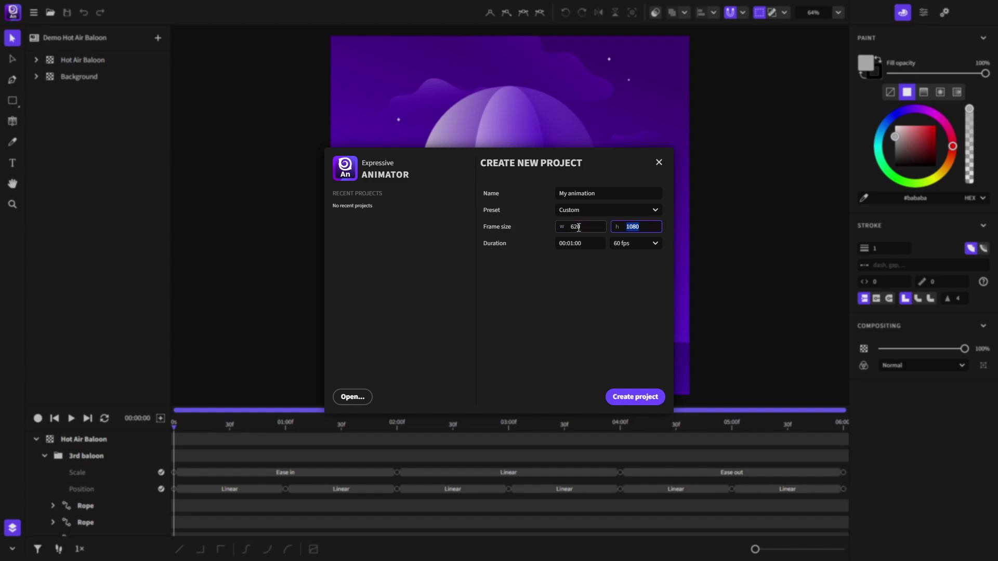
{"action": "type", "text": "620"}
{"action": "left_click", "coordinate": [571, 267]}
Set the project duration to 00:03:00, keep 60 fps and create the project.
{"action": "left_click", "coordinate": [573, 243]}
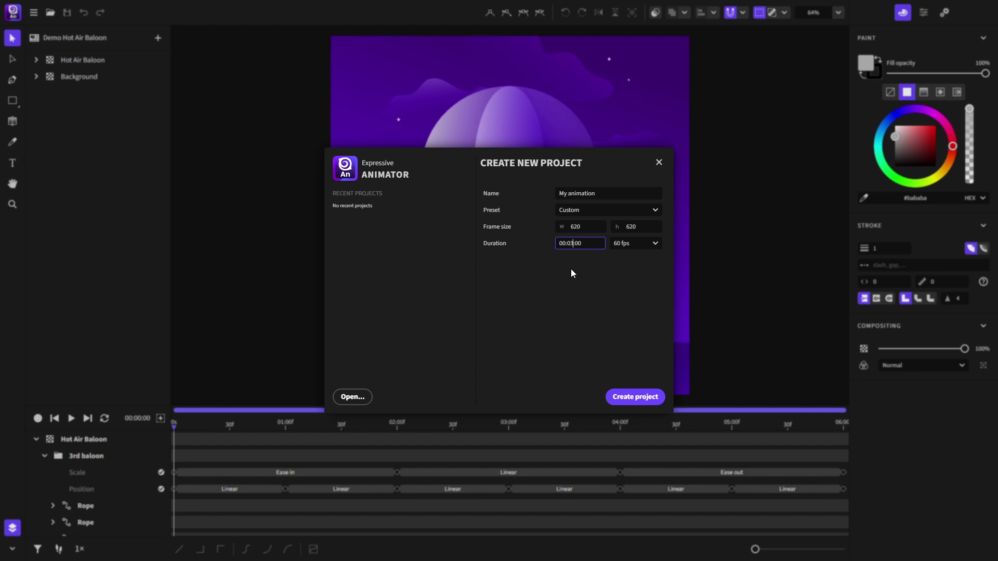
{"action": "left_click", "coordinate": [635, 242]}
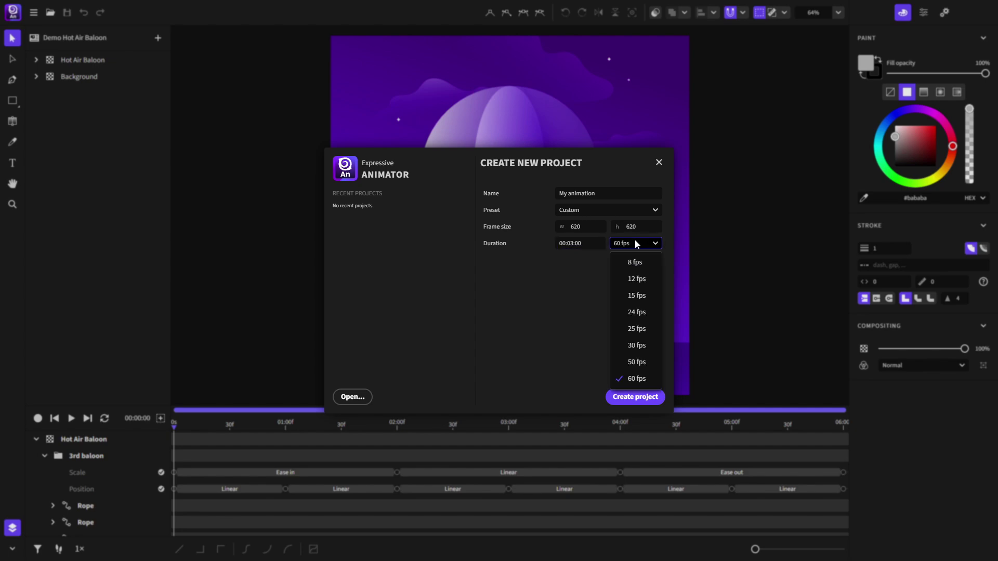
{"action": "left_click", "coordinate": [636, 244]}
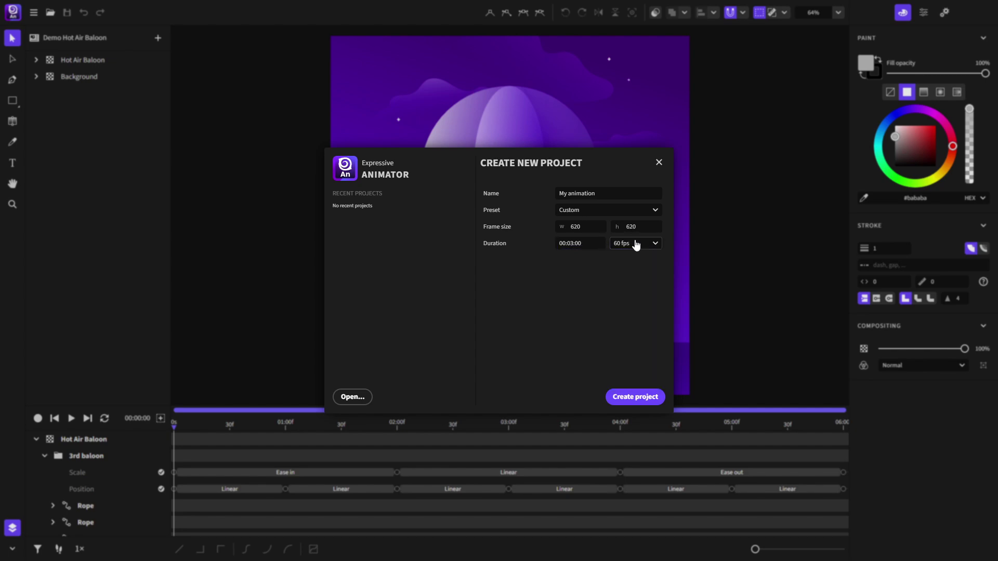
{"action": "left_click", "coordinate": [637, 399]}
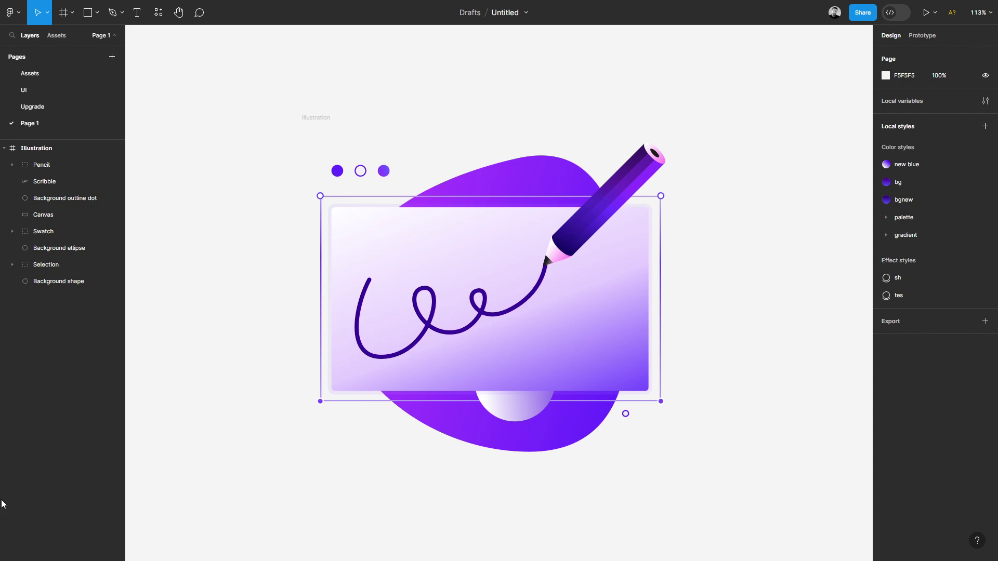
Switch to Figma, check the Illustration frame's SVG export options and copy the frame as SVG.
{"action": "left_click", "coordinate": [317, 118]}
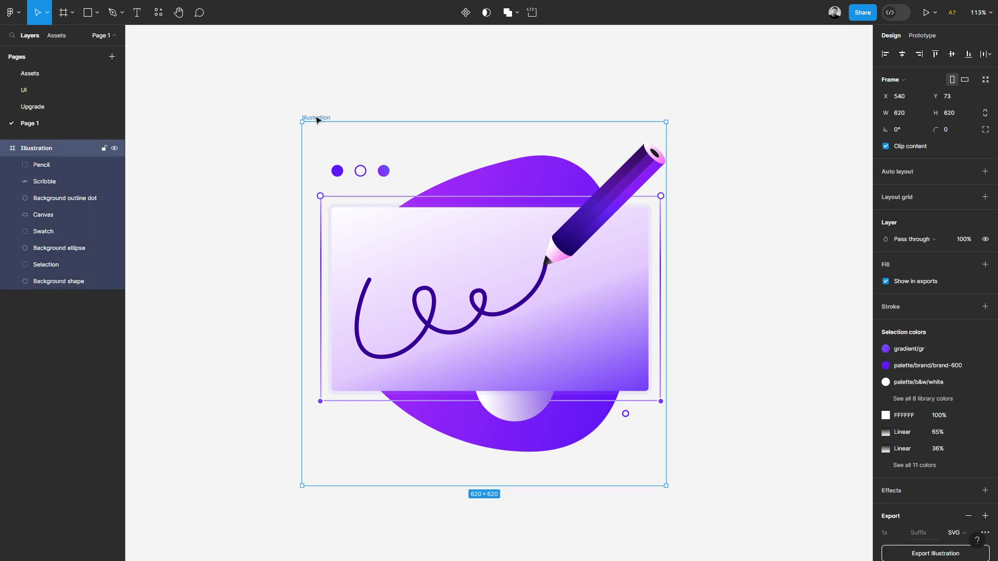
{"action": "scroll", "coordinate": [958, 333], "scroll_direction": "down", "scroll_amount": 2}
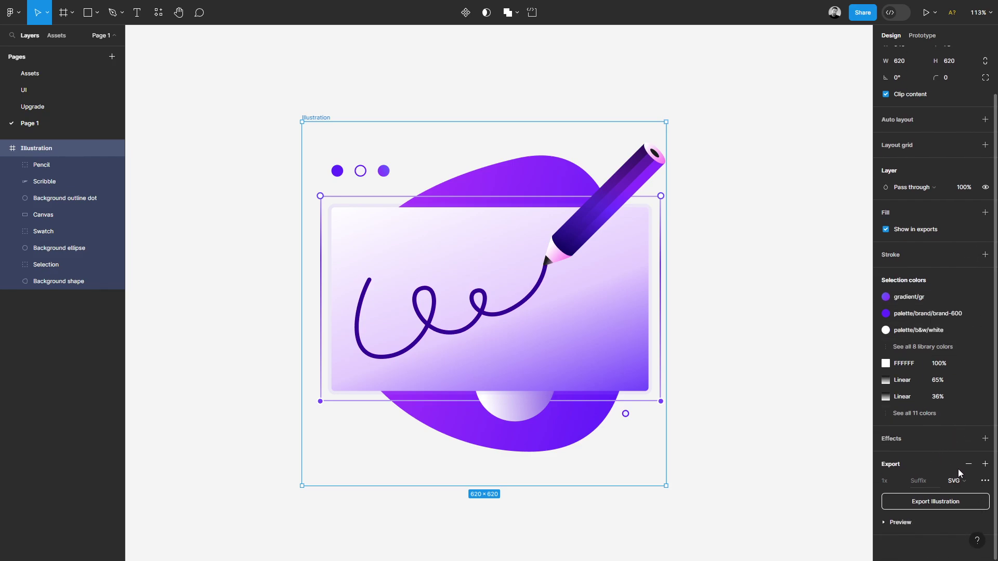
{"action": "left_click", "coordinate": [986, 482]}
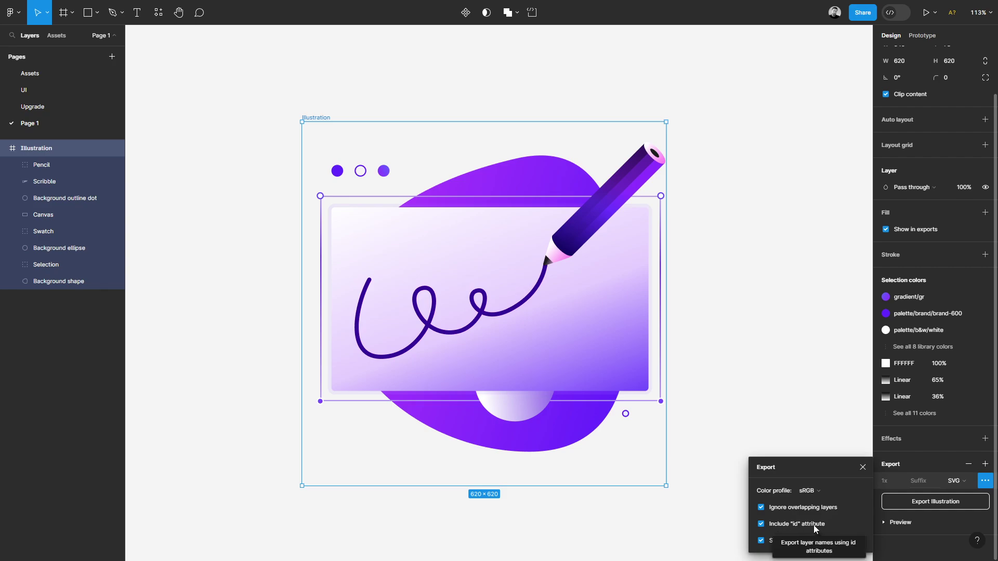
{"action": "left_click", "coordinate": [862, 469]}
{"action": "right_click", "coordinate": [453, 252]}
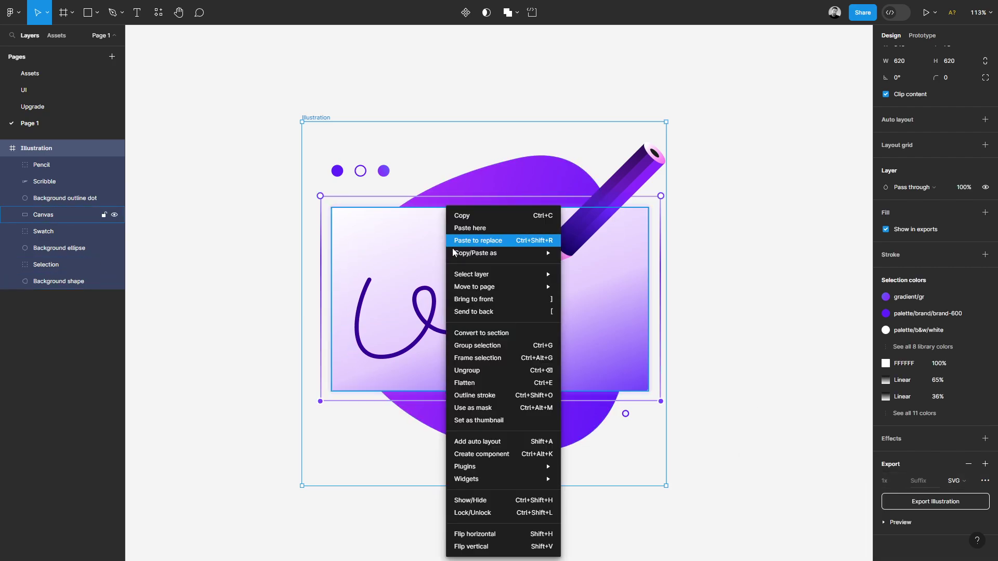
{"action": "mouse_move", "coordinate": [485, 253]}
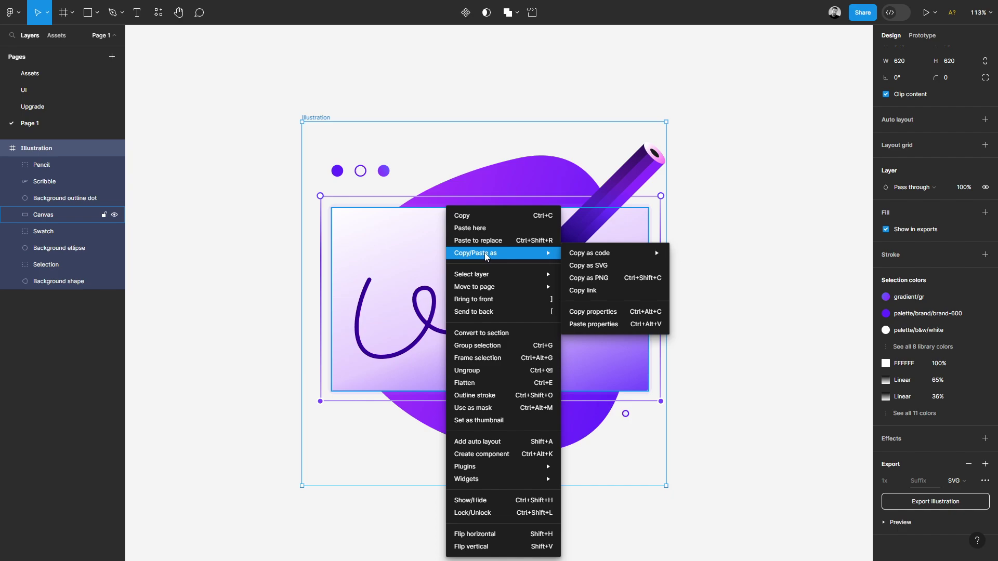
{"action": "left_click", "coordinate": [607, 267]}
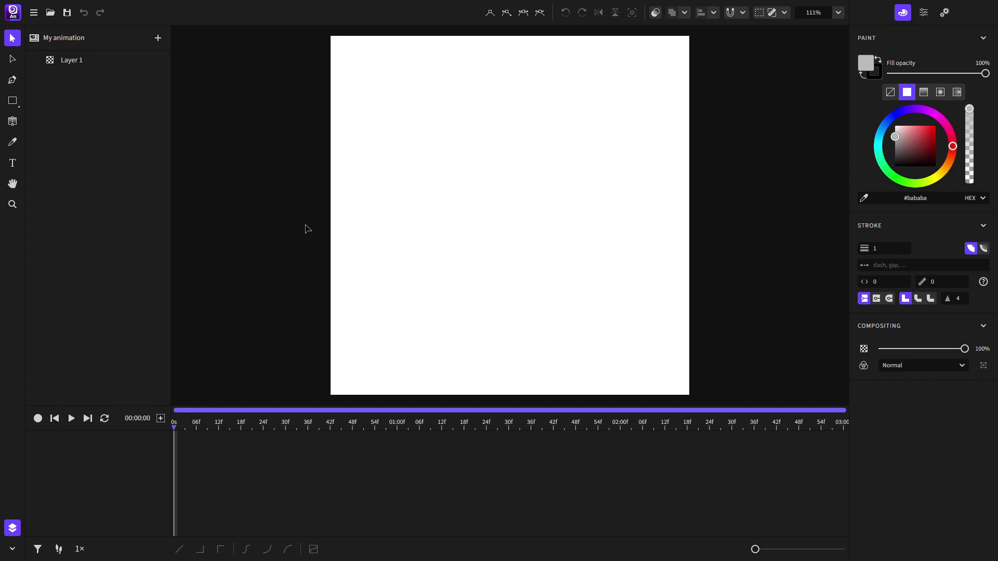
Switch to Expressive Animator, paste the illustration and move its inner Group out of the Illustration clip group, directly into Layer 1.
{"action": "right_click", "coordinate": [492, 171]}
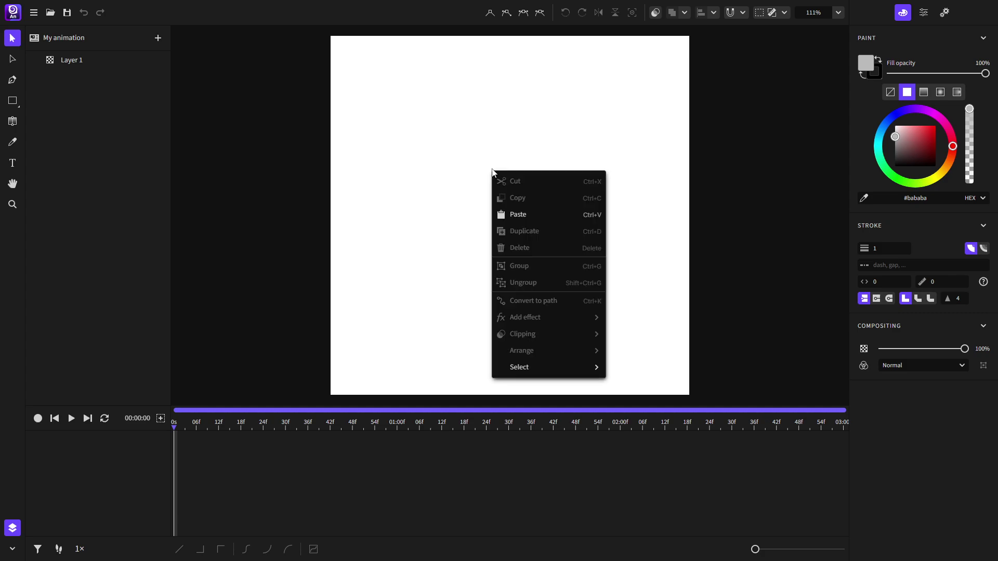
{"action": "left_click", "coordinate": [539, 215]}
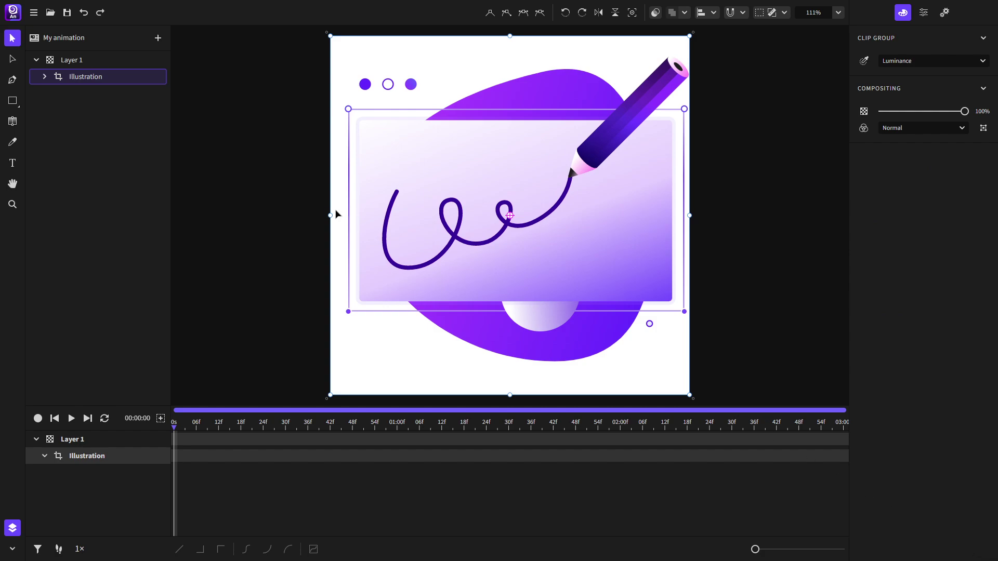
{"action": "left_click", "coordinate": [45, 77]}
{"action": "left_click", "coordinate": [85, 99]}
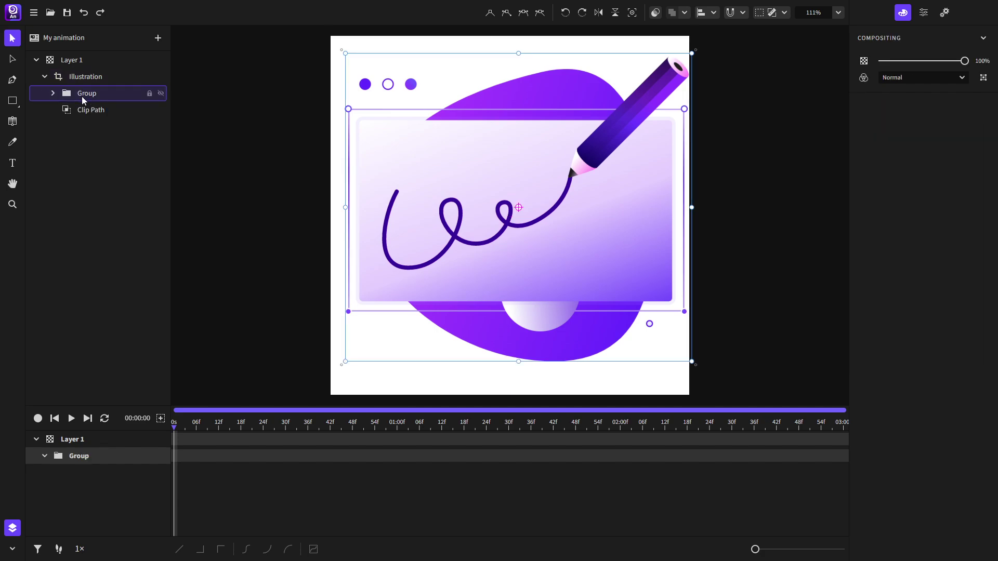
{"action": "left_click_drag", "start_coordinate": [86, 99], "coordinate": [85, 72]}
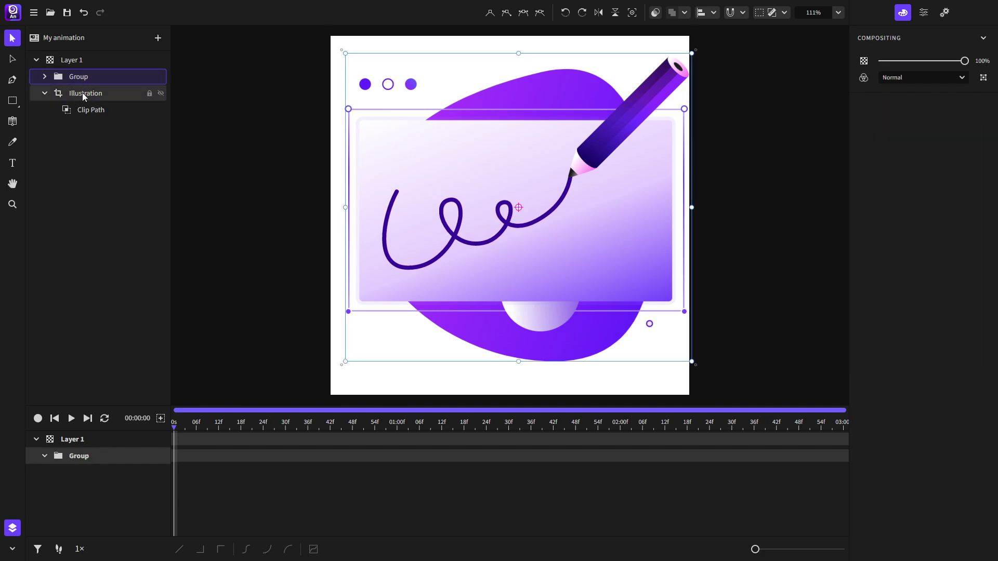
Delete the leftover Illustration clip group and ungroup the remaining Group in Layer 1.
{"action": "left_click", "coordinate": [82, 93]}
{"action": "right_click", "coordinate": [81, 94]}
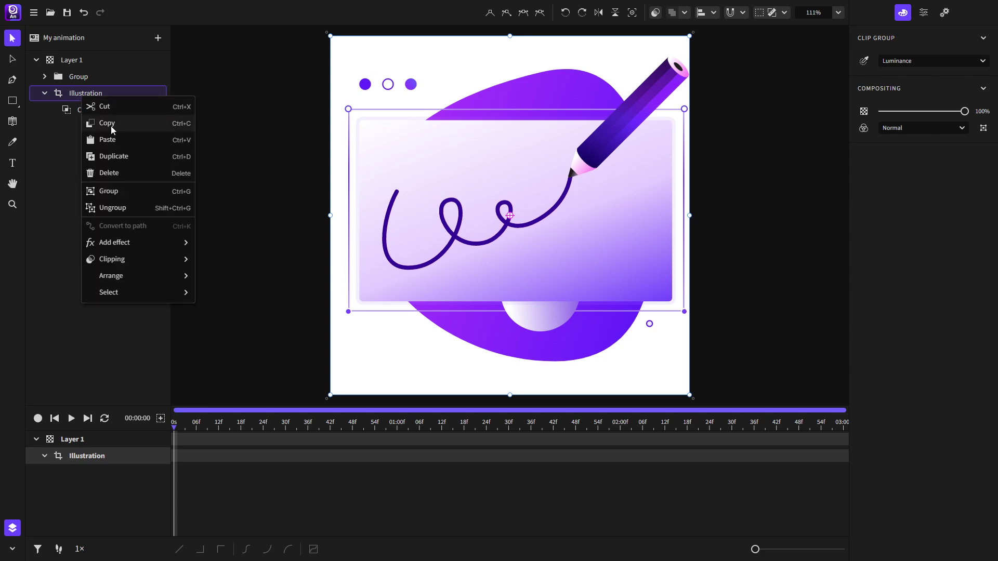
{"action": "left_click", "coordinate": [122, 173]}
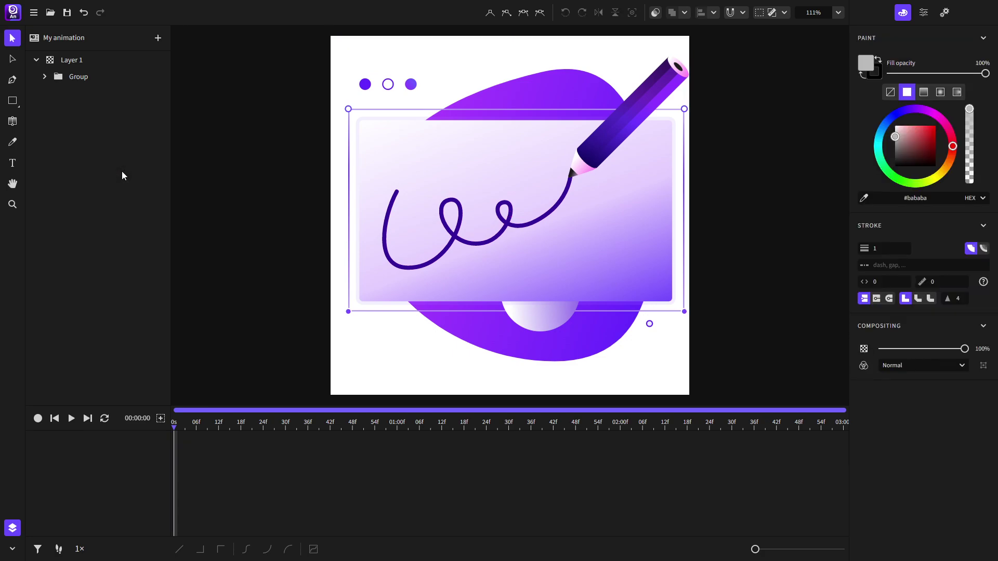
{"action": "left_click", "coordinate": [74, 76]}
{"action": "right_click", "coordinate": [81, 77]}
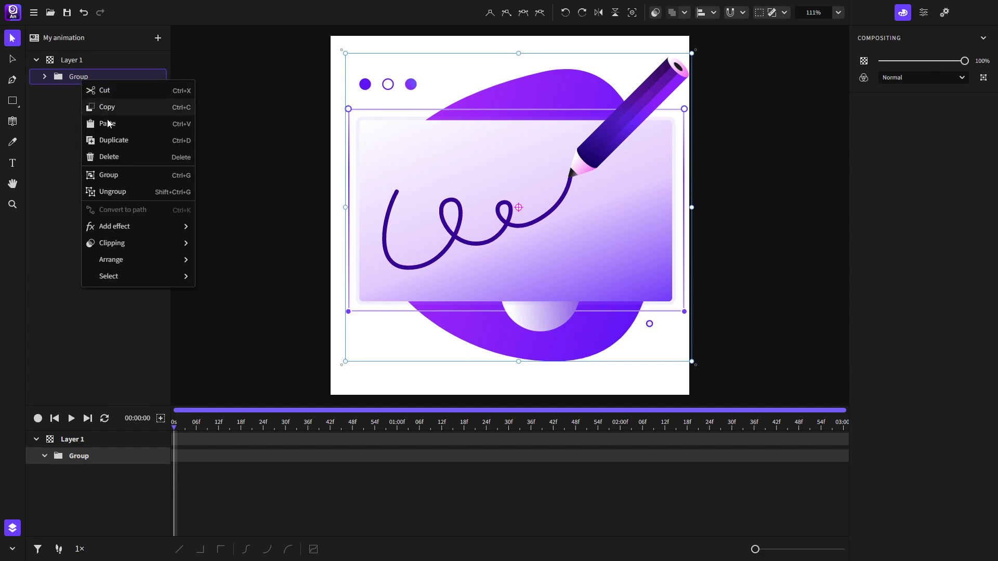
{"action": "left_click", "coordinate": [123, 192]}
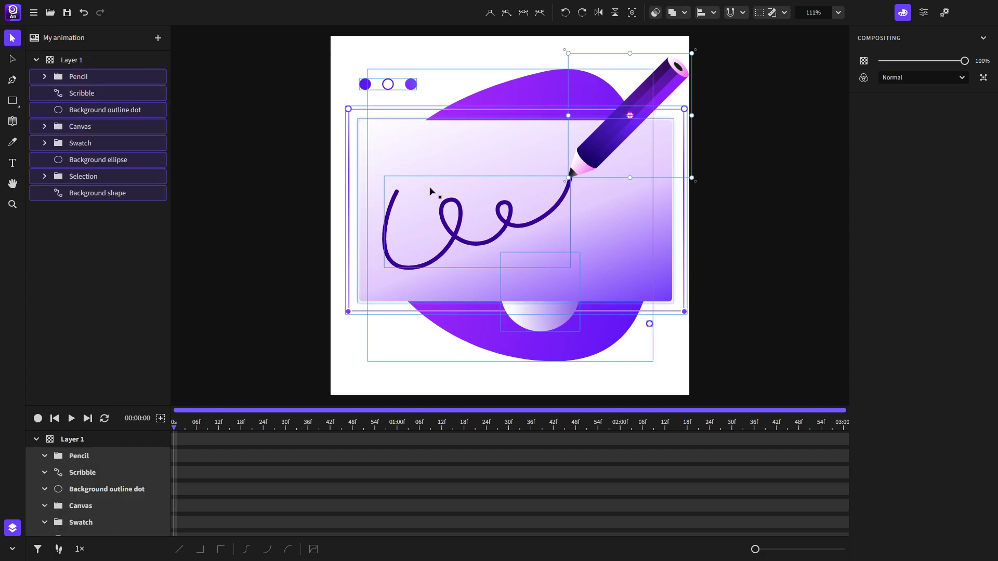
Rename Layer 1 as "Illustration" and clear the selection.
{"action": "left_click", "coordinate": [85, 58]}
{"action": "double_click", "coordinate": [85, 60]}
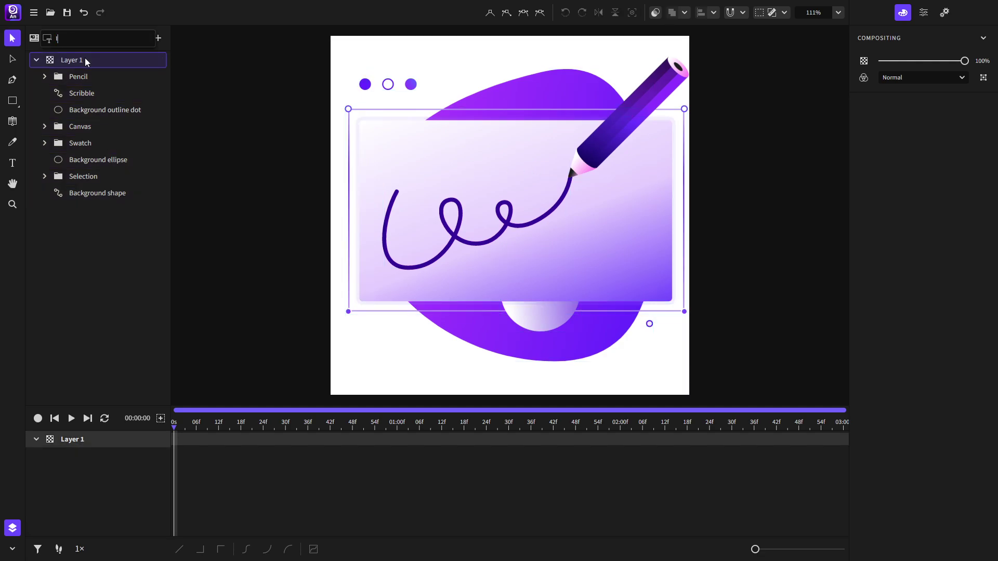
{"action": "type", "text": "Illustration"}
{"action": "key", "text": "Return"}
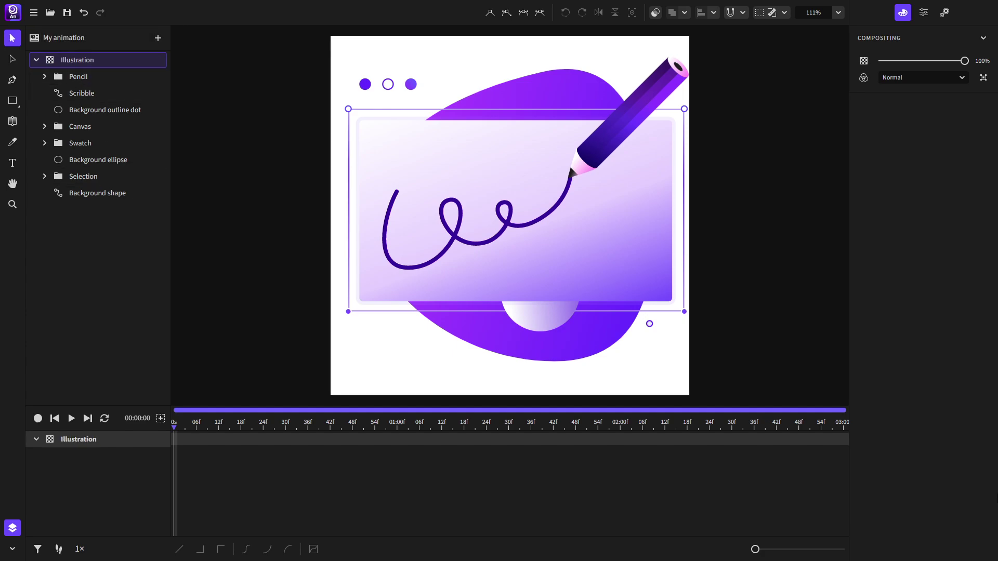
{"action": "key", "text": "Escape"}
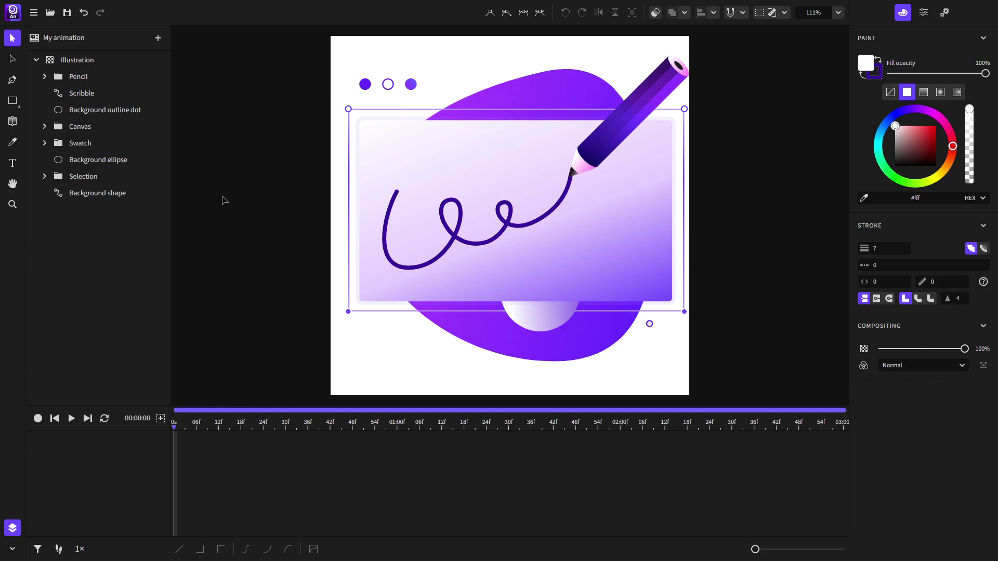
Draw a small, nearly square rectangle in the empty area beside the artboard and return to the Selection tool.
{"action": "scroll", "coordinate": [225, 201], "scroll_direction": "up", "scroll_amount": 5}
{"action": "scroll", "coordinate": [225, 201], "scroll_direction": "up", "scroll_amount": 1}
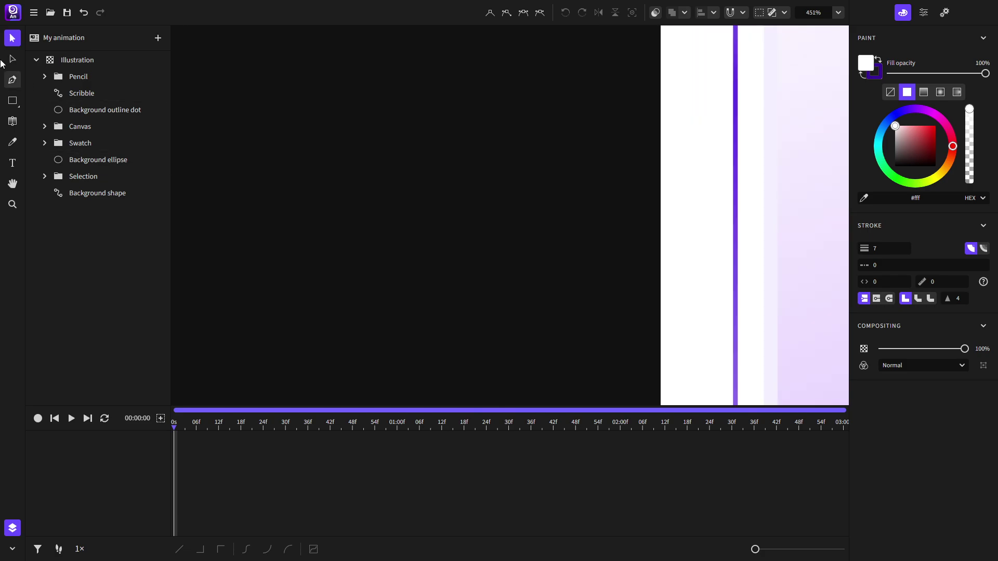
{"action": "left_click", "coordinate": [12, 100]}
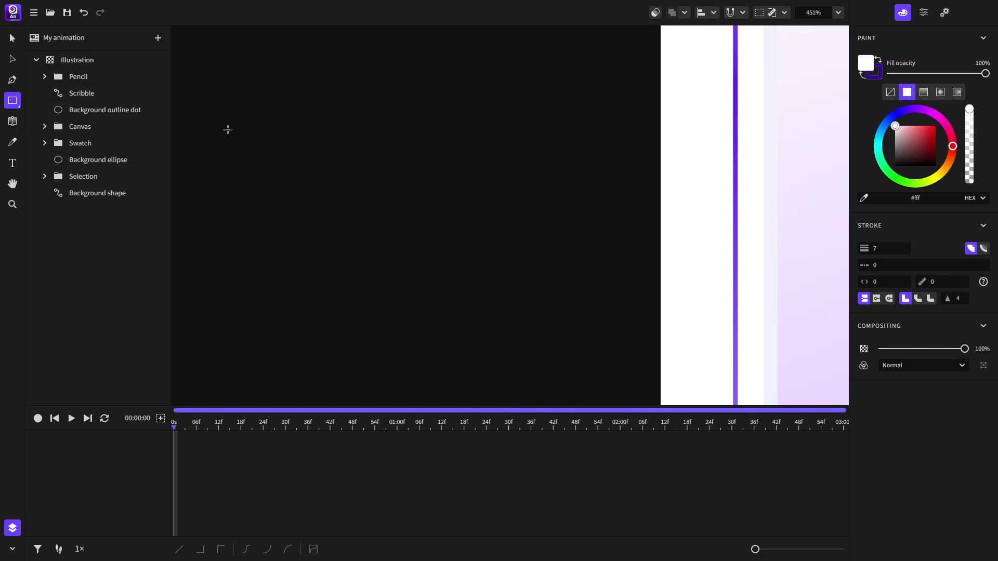
{"action": "left_click_drag", "start_coordinate": [224, 125], "coordinate": [312, 220]}
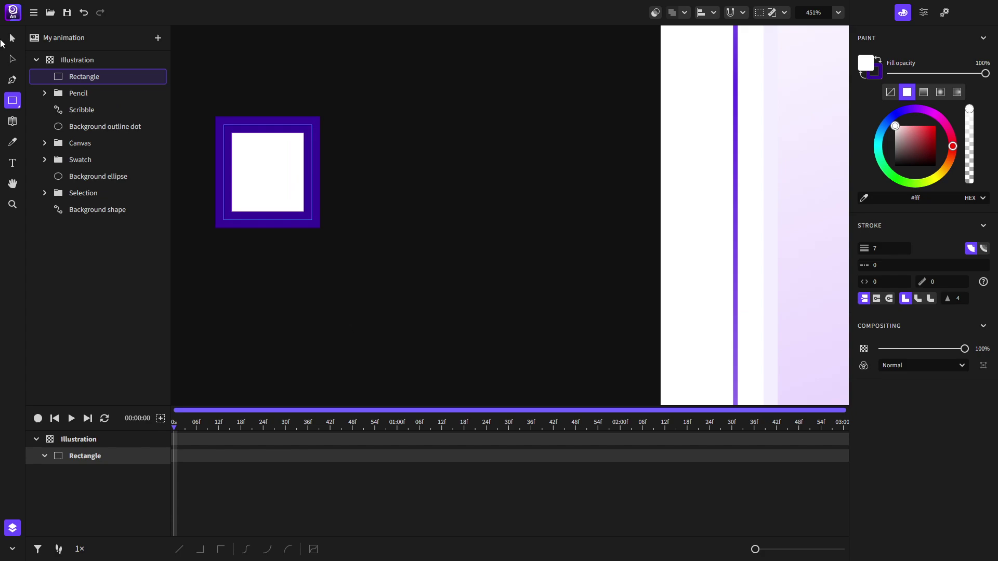
{"action": "key", "text": "v"}
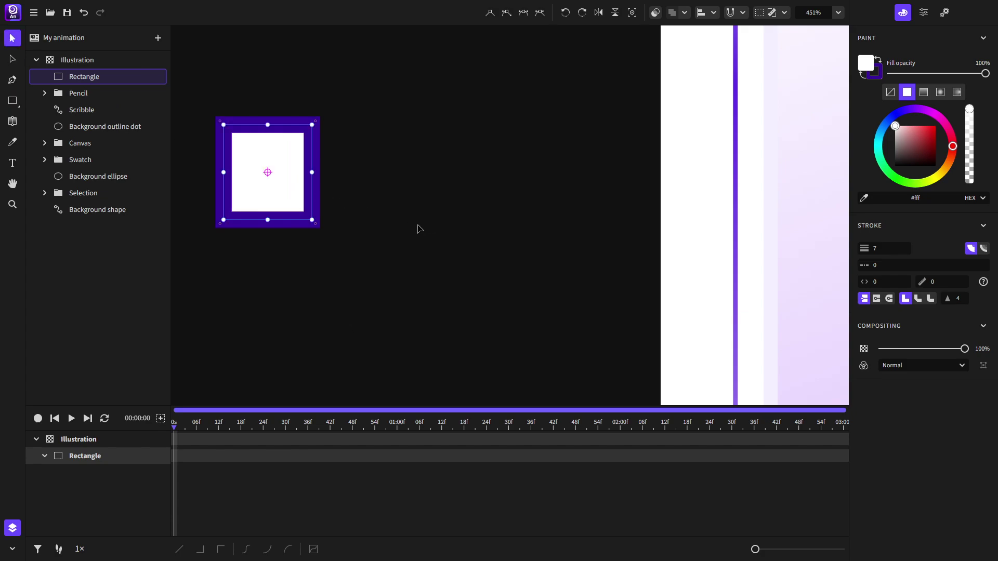
Turn on animation recording and, at 00:01:00, move the rectangle diagonally down to the right and rotate it clockwise.
{"action": "left_click", "coordinate": [38, 420]}
{"action": "left_click_drag", "start_coordinate": [389, 426], "coordinate": [398, 430]}
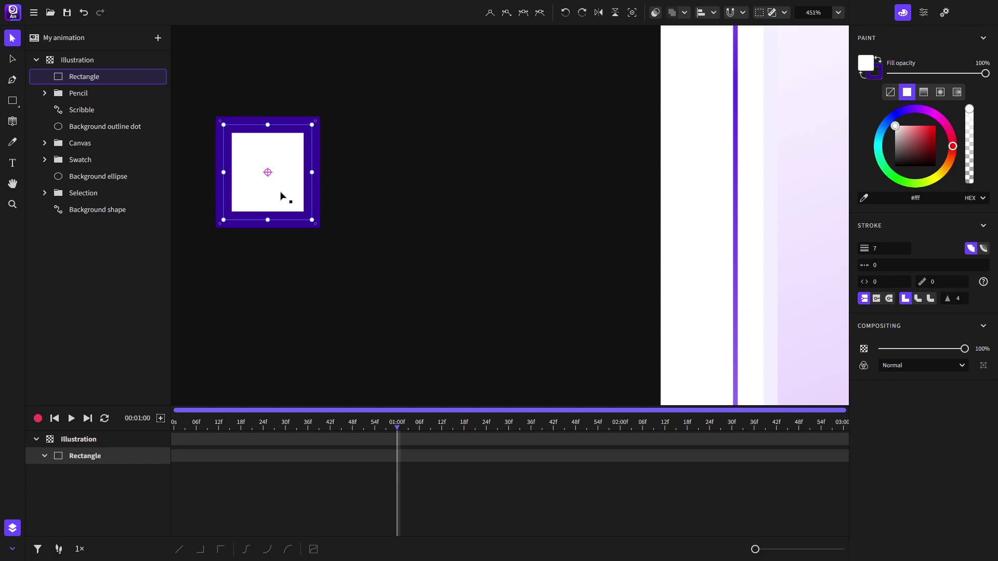
{"action": "left_click_drag", "start_coordinate": [281, 195], "coordinate": [429, 316]}
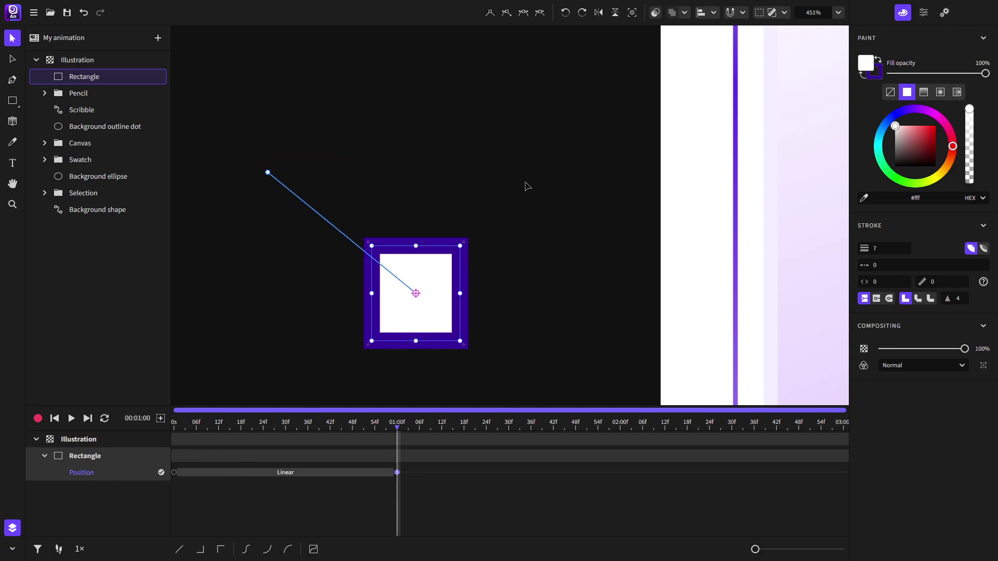
{"action": "left_click_drag", "start_coordinate": [463, 241], "coordinate": [532, 317]}
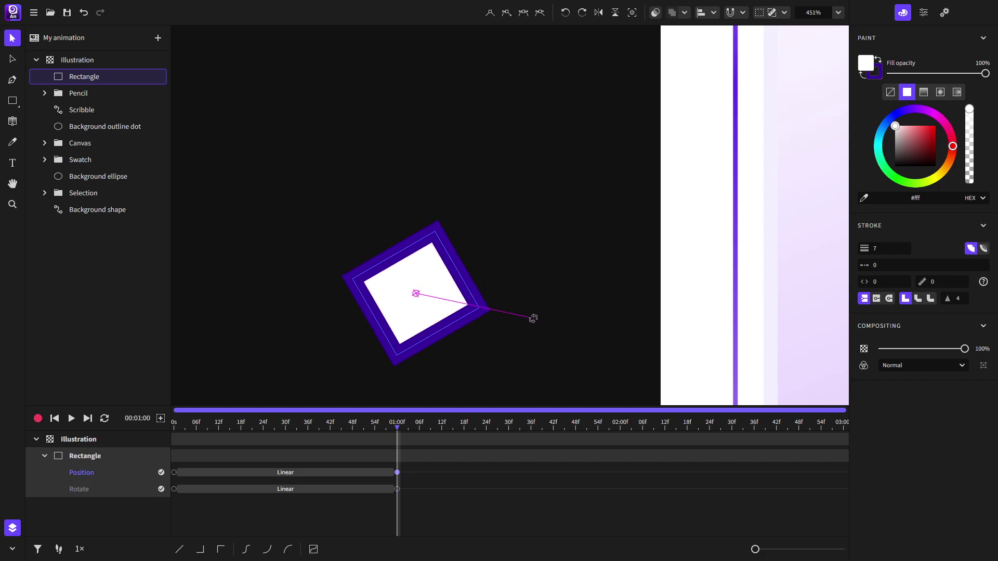
{"action": "left_click", "coordinate": [100, 491]}
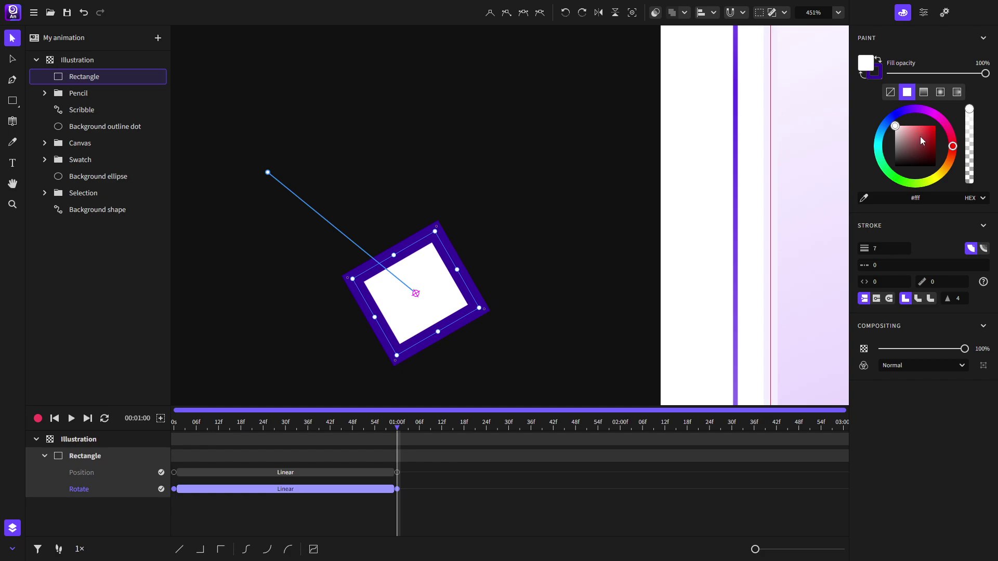
Record a red #f00 fill and a changed stroke width for the rectangle at 00:01:00.
{"action": "left_click_drag", "start_coordinate": [919, 139], "coordinate": [944, 102]}
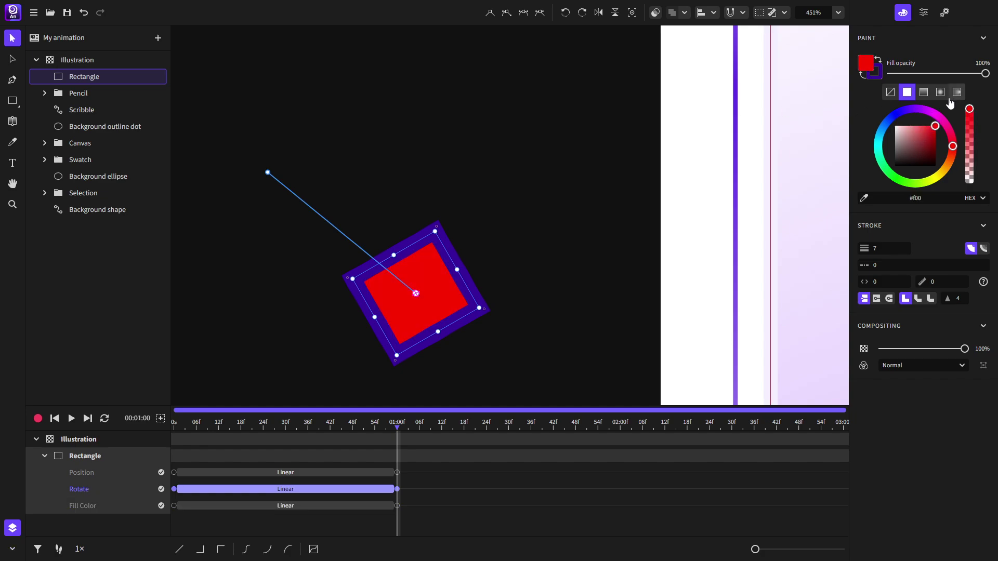
{"action": "left_click_drag", "start_coordinate": [889, 248], "coordinate": [909, 249]}
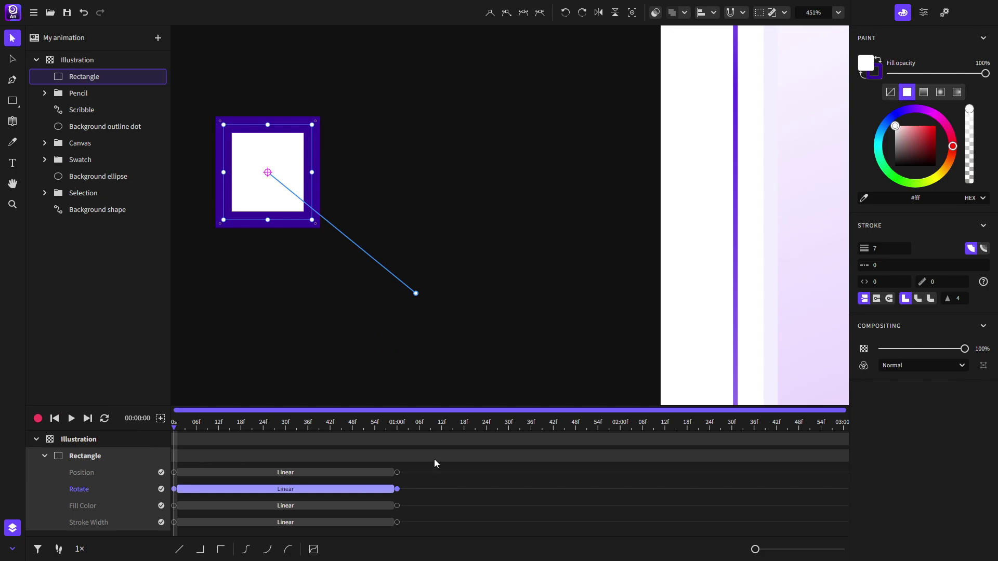
Delete all of the rectangle's recorded keyframes and turn off animation recording.
{"action": "mouse_move", "coordinate": [435, 459]}
{"action": "left_mouse_down"}
{"action": "mouse_move", "coordinate": [202, 520]}
{"action": "mouse_move", "coordinate": [174, 539]}
{"action": "left_mouse_up"}
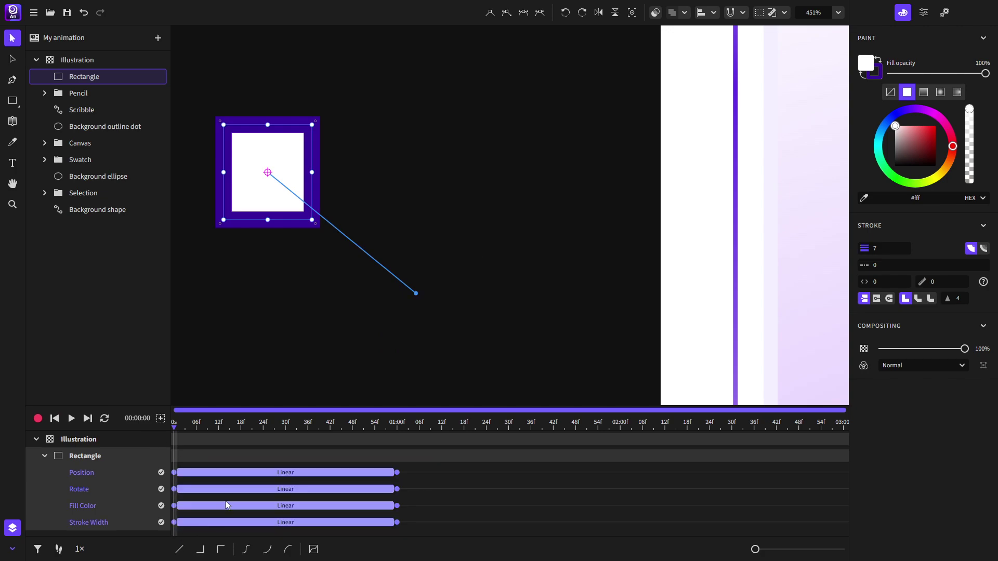
{"action": "key", "text": "Delete"}
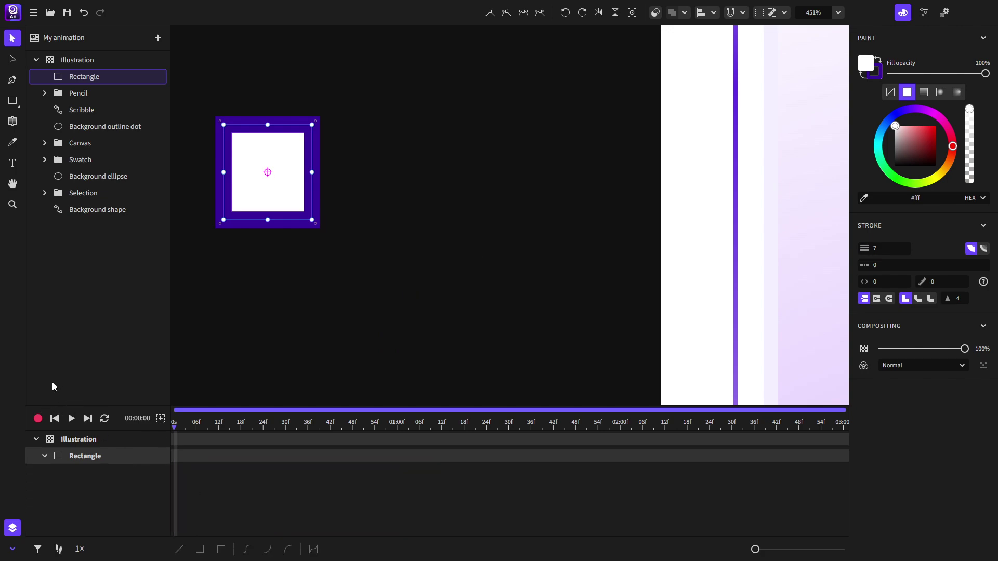
{"action": "left_click", "coordinate": [37, 420]}
Add a Position keyframe to the rectangle at 0s manually and move it right and slightly down at 00:01:00.
{"action": "left_click", "coordinate": [160, 418]}
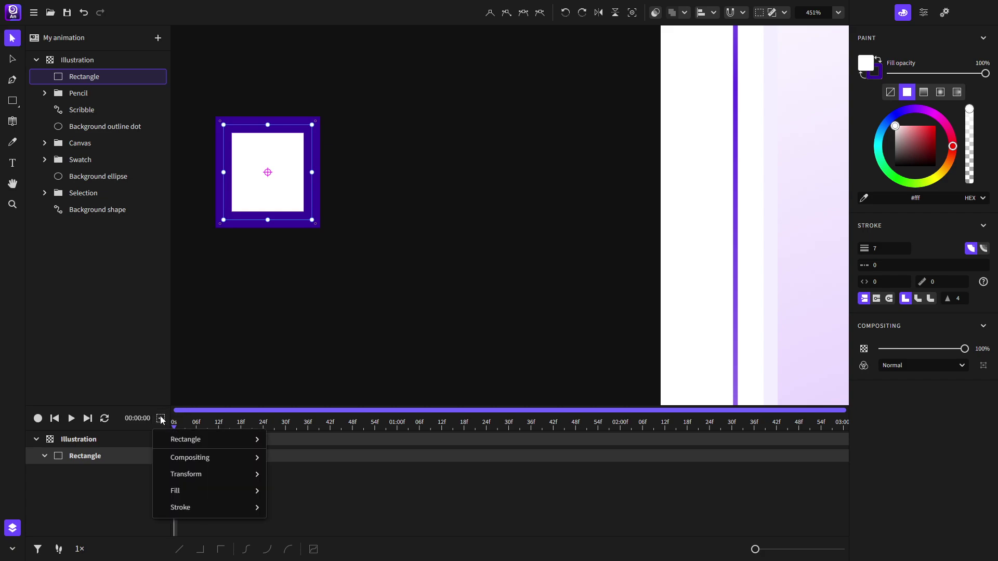
{"action": "mouse_move", "coordinate": [201, 479]}
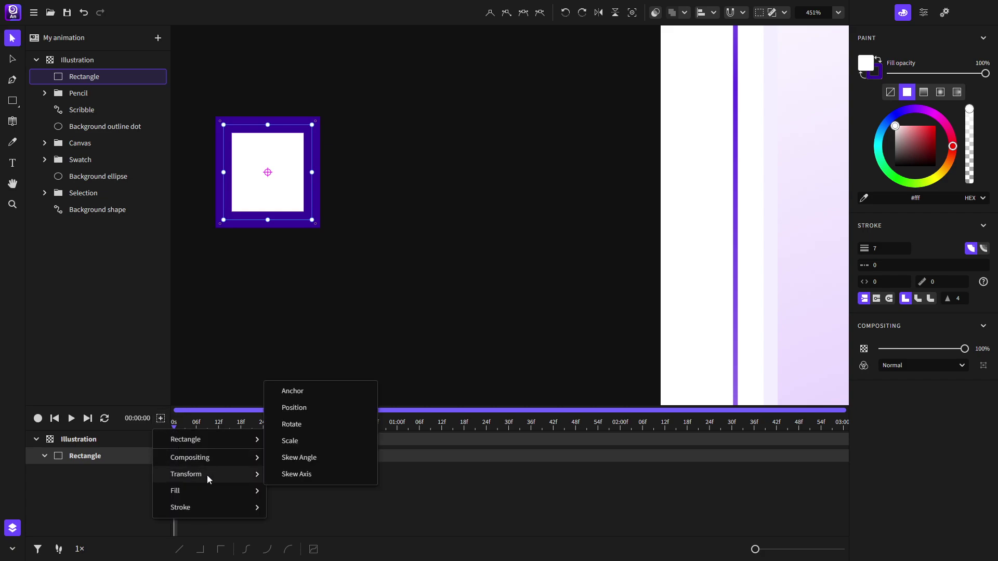
{"action": "left_click", "coordinate": [310, 408]}
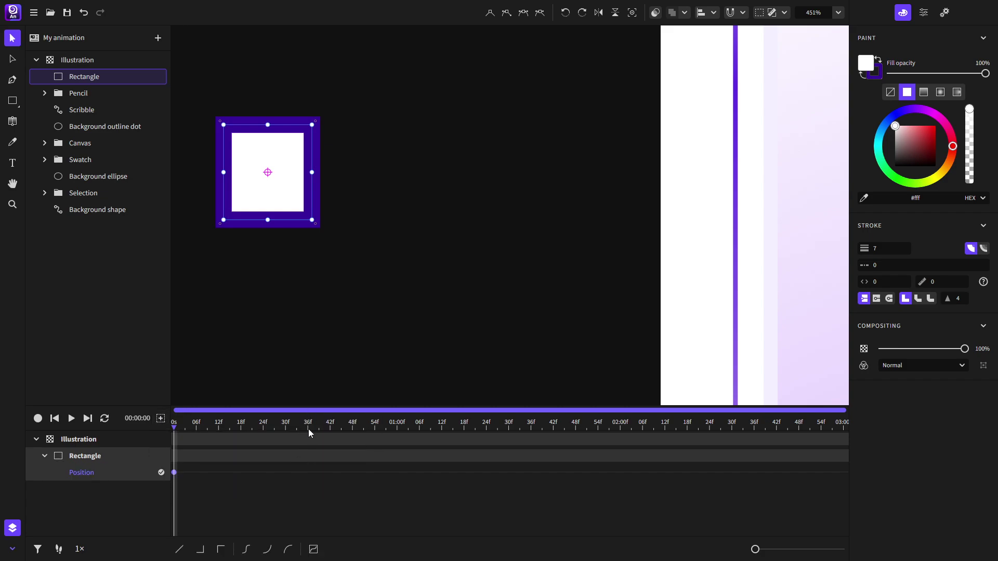
{"action": "left_click", "coordinate": [399, 428]}
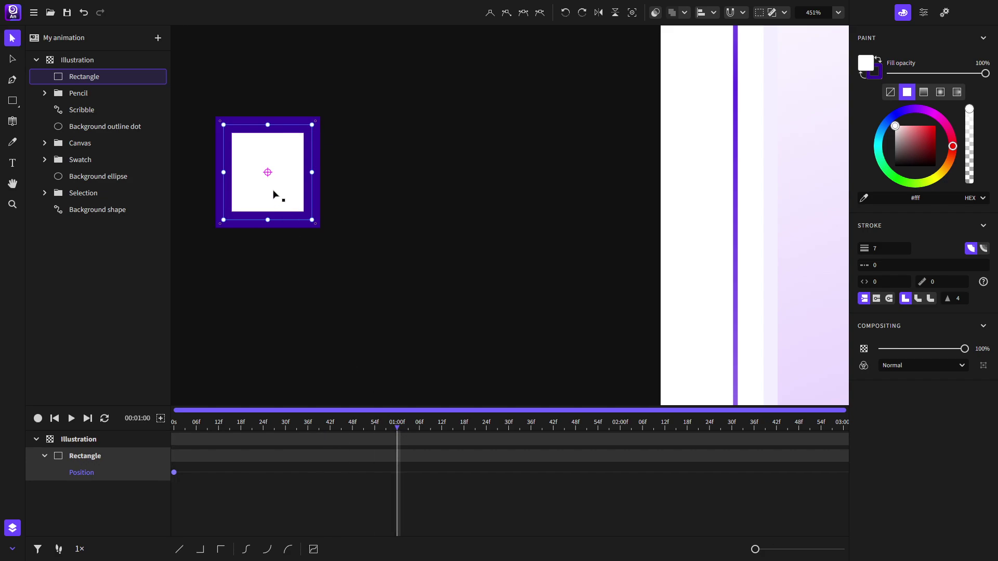
{"action": "left_click_drag", "start_coordinate": [276, 195], "coordinate": [527, 260]}
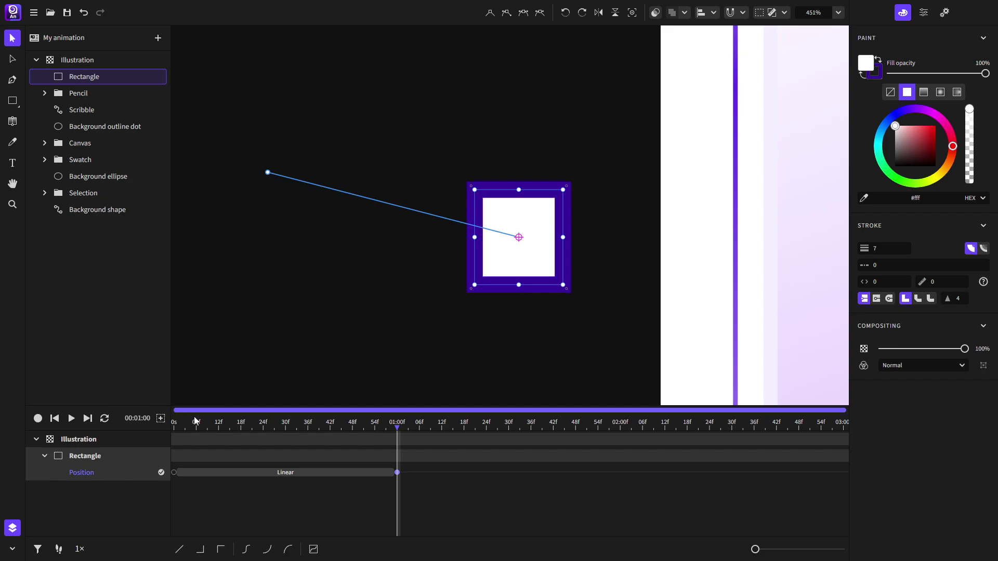
{"action": "left_click", "coordinate": [160, 418]}
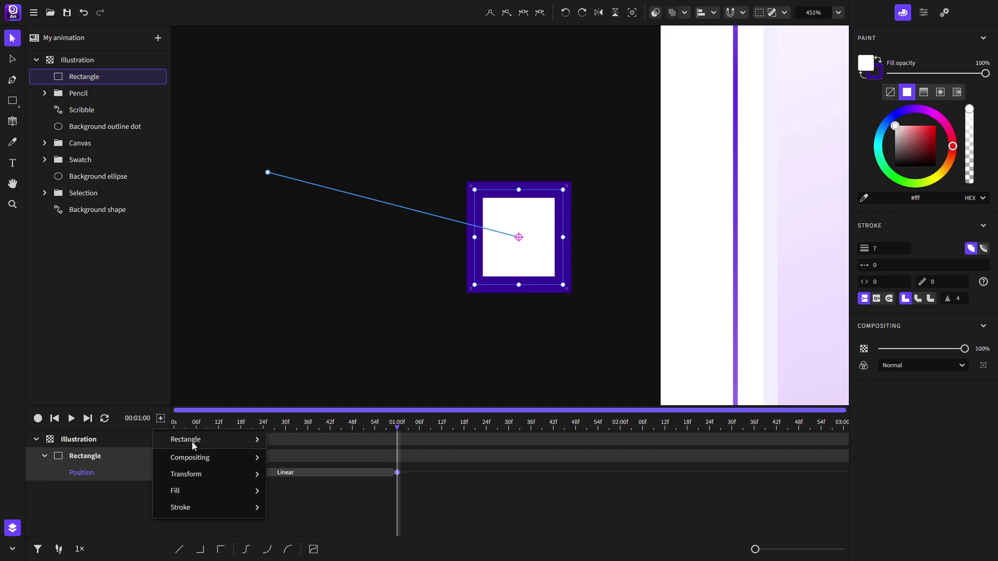
{"action": "mouse_move", "coordinate": [192, 442]}
{"action": "mouse_move", "coordinate": [198, 510]}
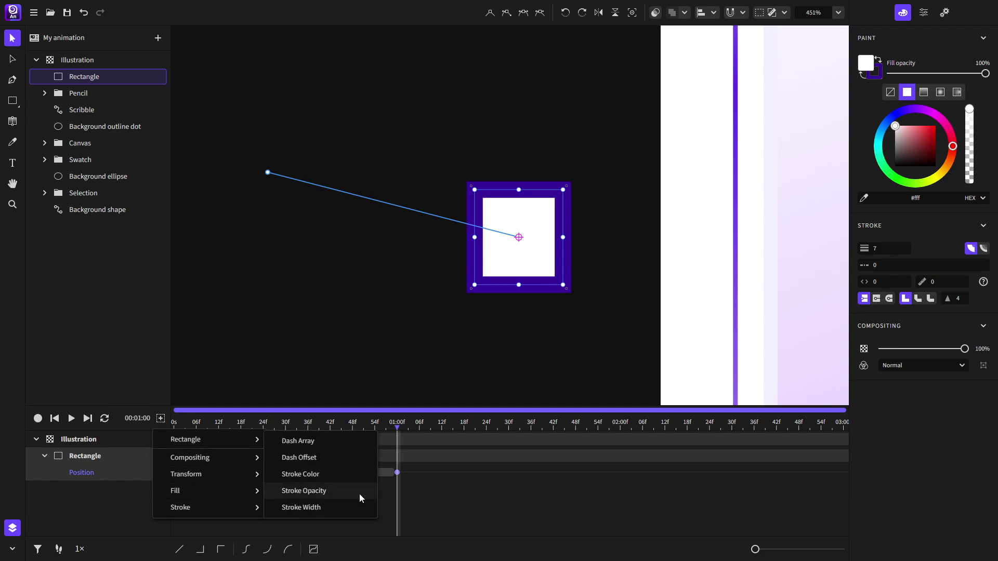
{"action": "left_click", "coordinate": [425, 491]}
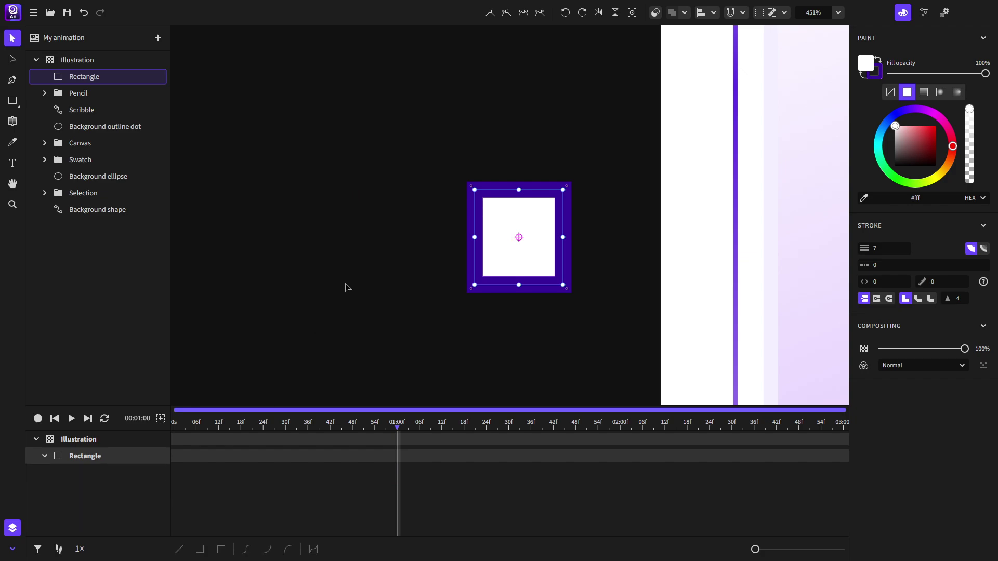
Remove the rectangle's Position animation, delete the test rectangle and fit the whole artboard in view.
{"action": "left_click", "coordinate": [161, 474]}
{"action": "left_click_drag", "start_coordinate": [509, 218], "coordinate": [404, 216]}
{"action": "key", "text": "Delete"}
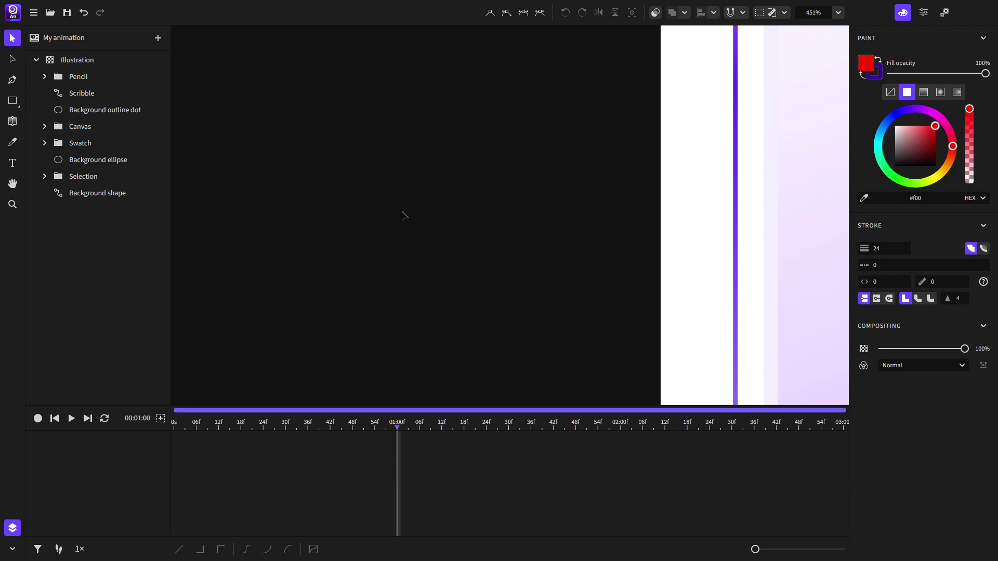
{"action": "key", "text": "ctrl+0"}
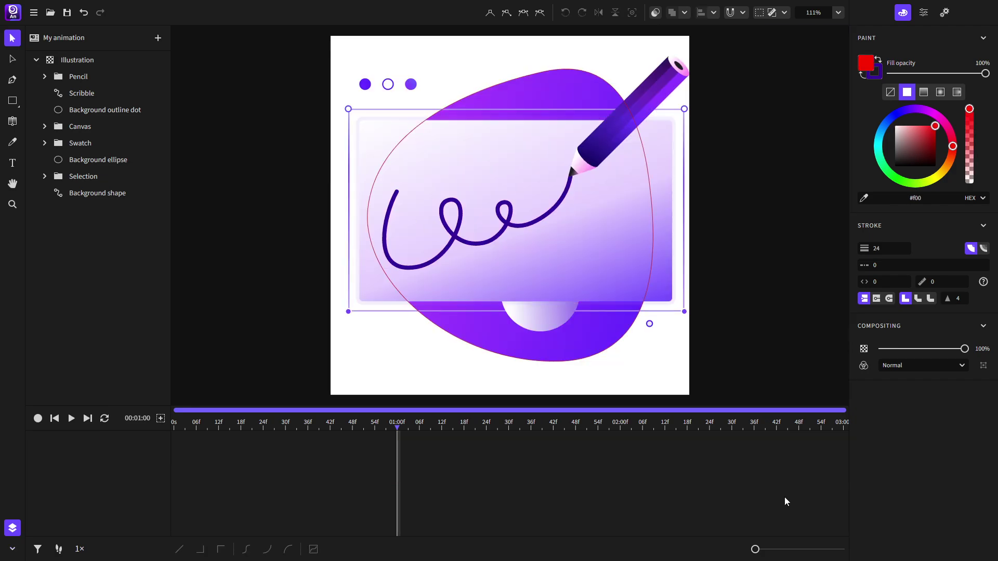
{"action": "key", "text": "ctrl+z"}
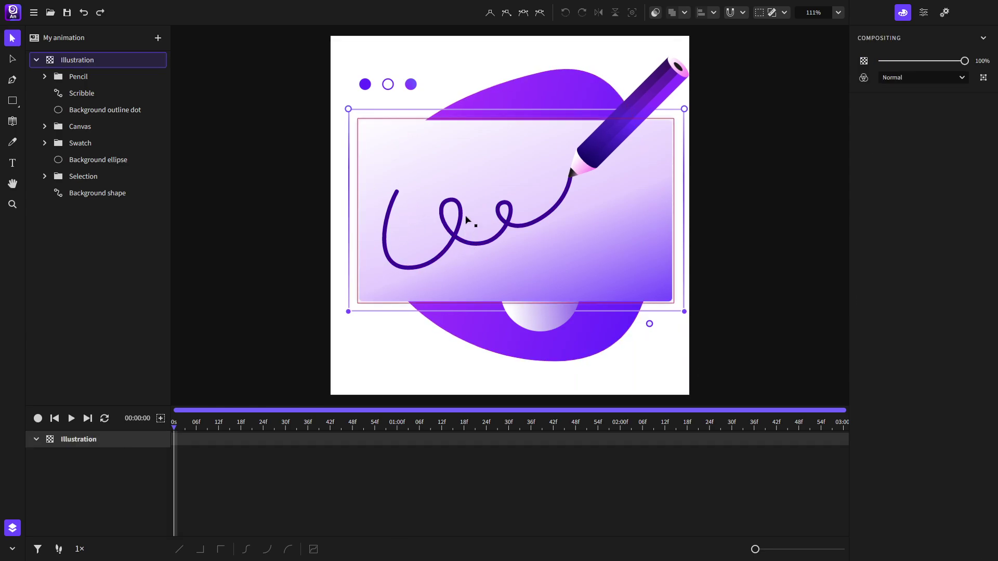
Set the Scribble path's stroke dash array, dash offset and path length to 100 each.
{"action": "left_click", "coordinate": [518, 228]}
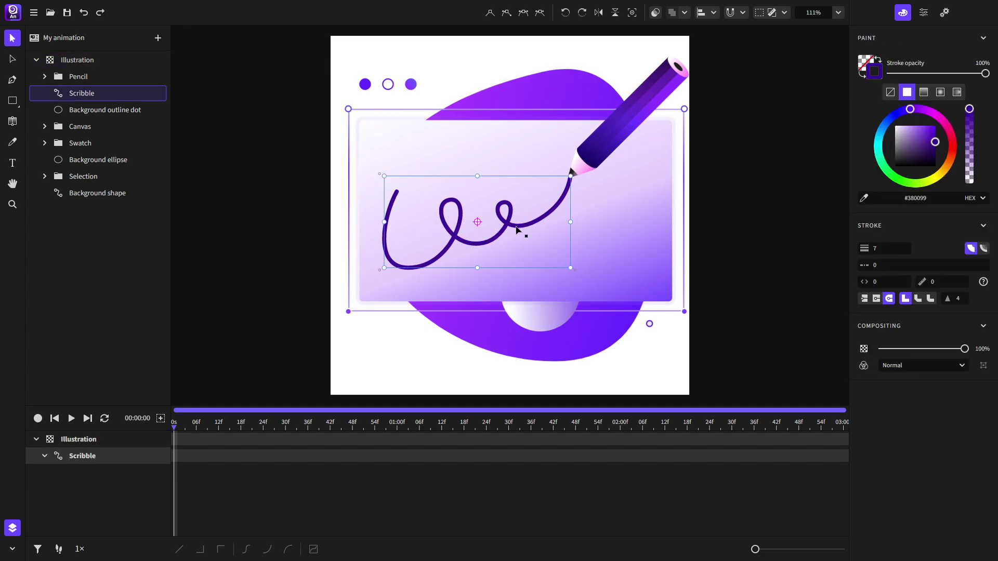
{"action": "left_click", "coordinate": [882, 267]}
{"action": "type", "text": "100"}
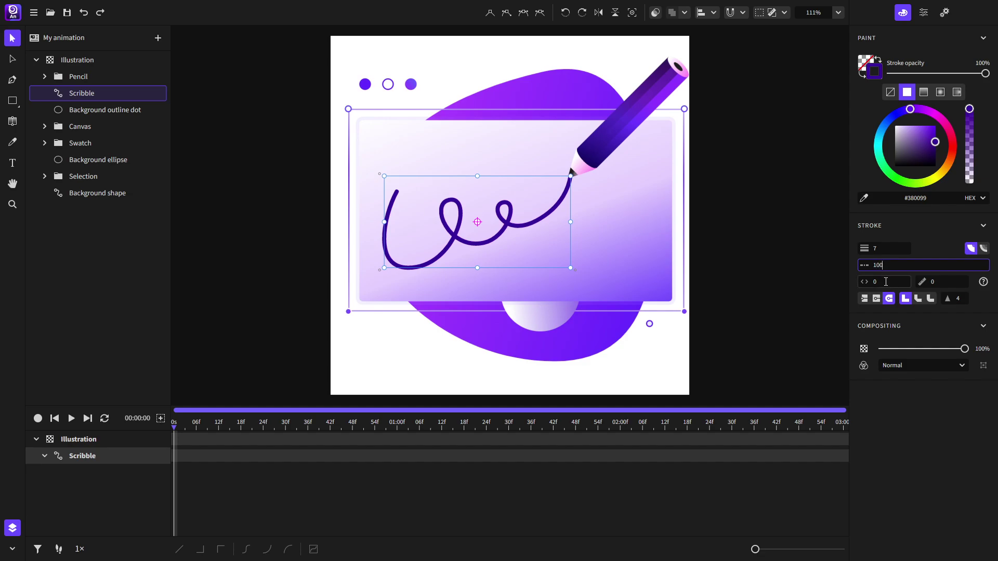
{"action": "left_click", "coordinate": [882, 282]}
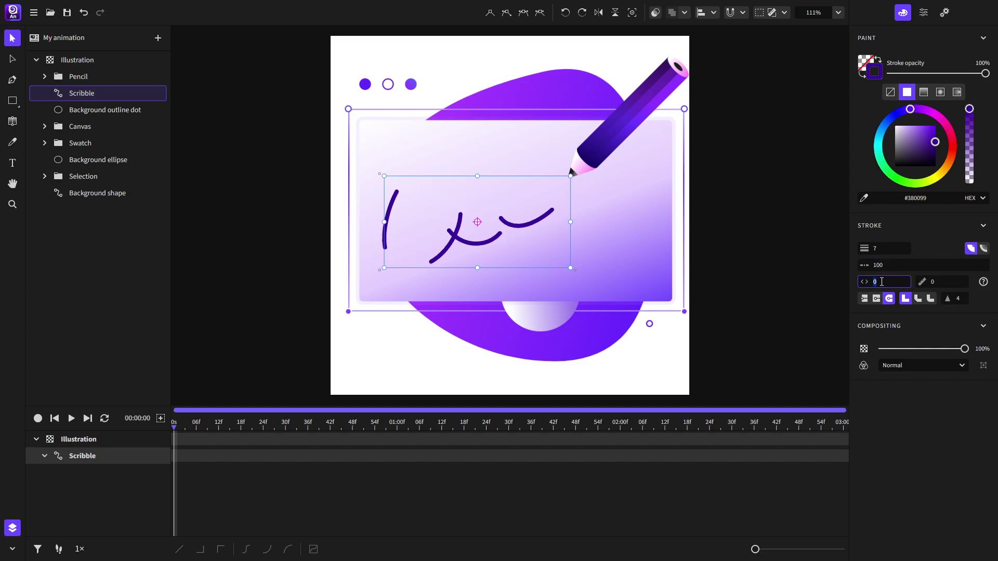
{"action": "type", "text": "100"}
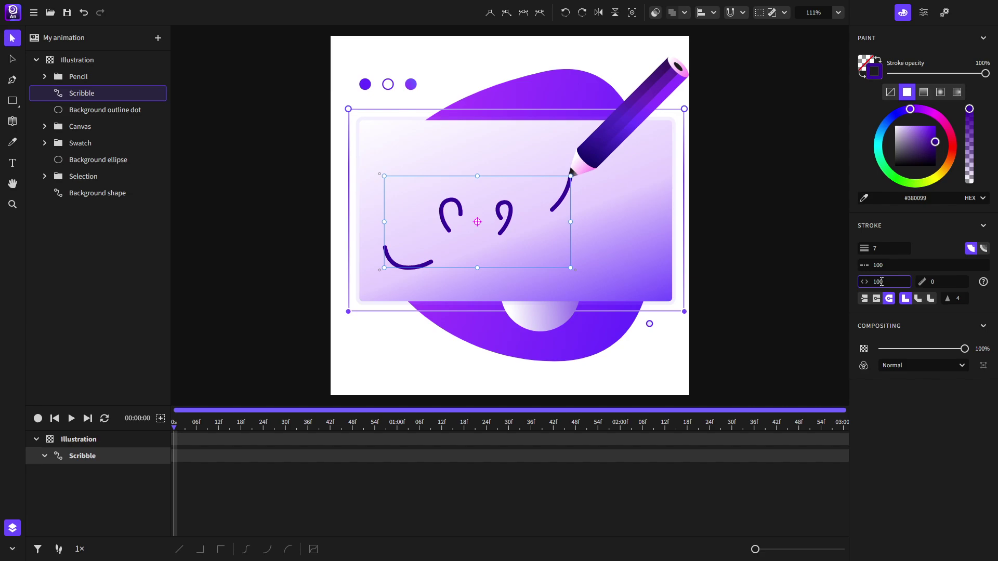
{"action": "left_click", "coordinate": [939, 281]}
{"action": "type", "text": "100"}
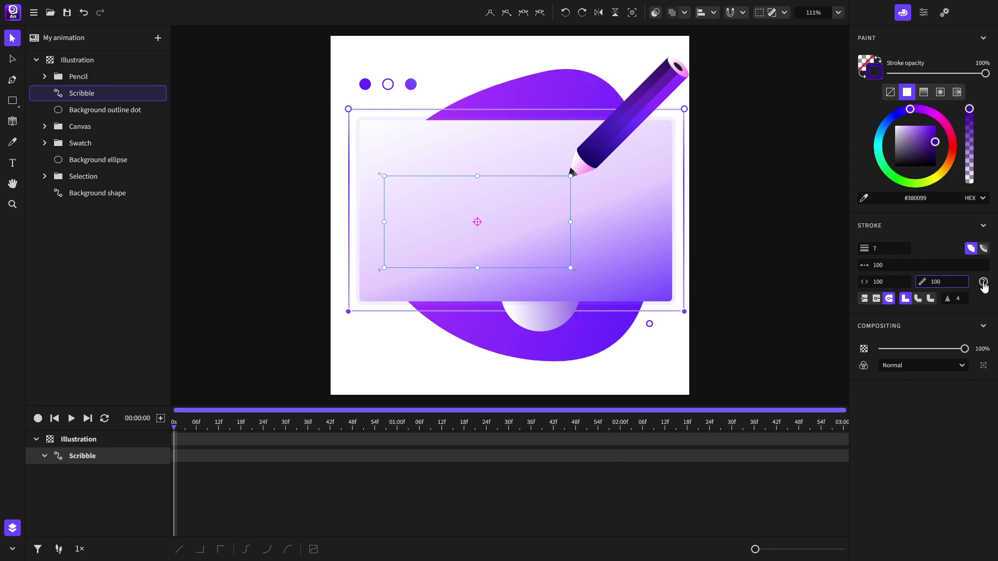
{"action": "mouse_move", "coordinate": [984, 283]}
Record a dash offset of 0 for the Scribble at 00:03:00, play the drawing effect and return to 0s.
{"action": "left_click_drag", "start_coordinate": [543, 428], "coordinate": [846, 427]}
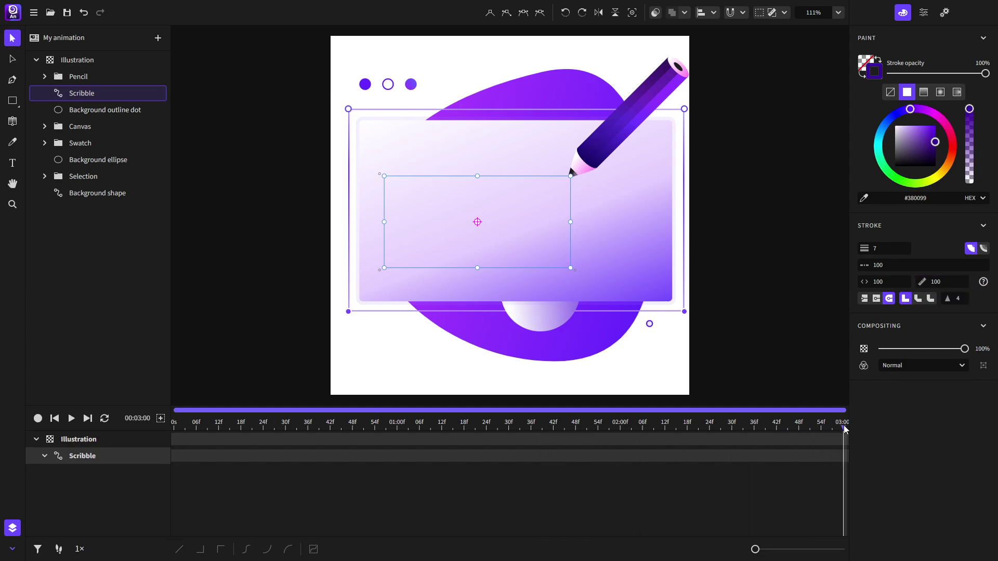
{"action": "left_click", "coordinate": [39, 421]}
{"action": "left_click", "coordinate": [892, 281]}
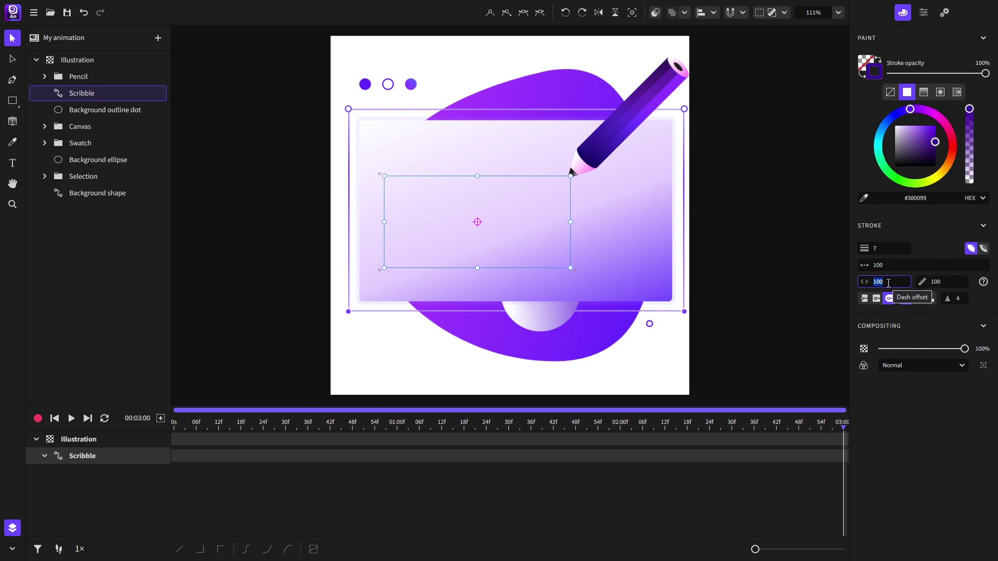
{"action": "type", "text": "0"}
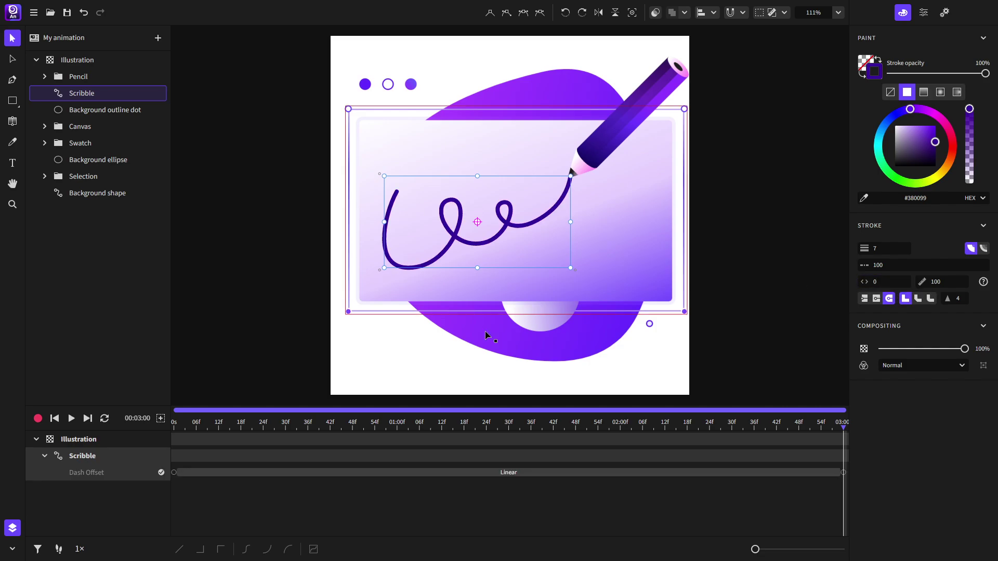
{"action": "left_click", "coordinate": [72, 419]}
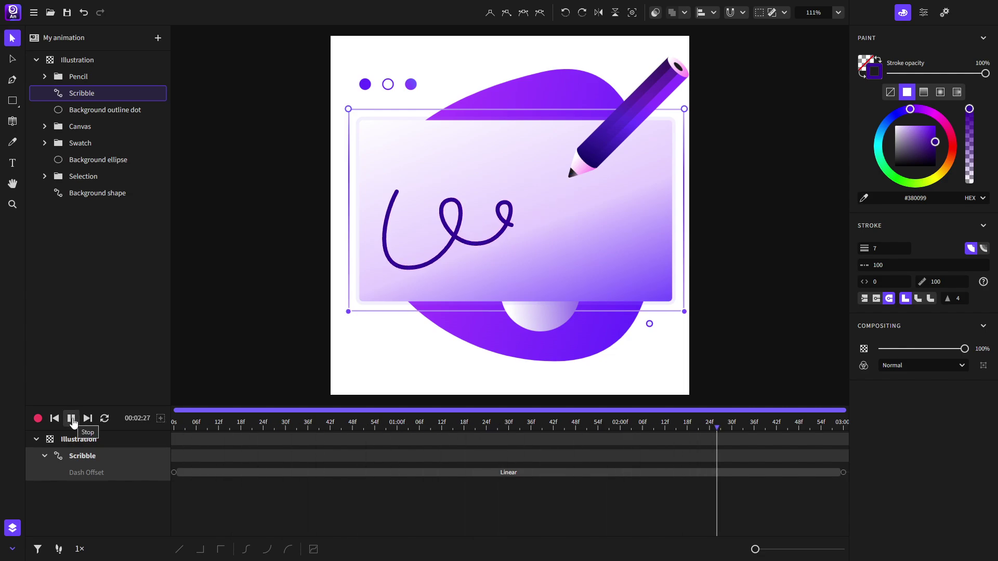
{"action": "left_click_drag", "start_coordinate": [188, 429], "coordinate": [173, 432]}
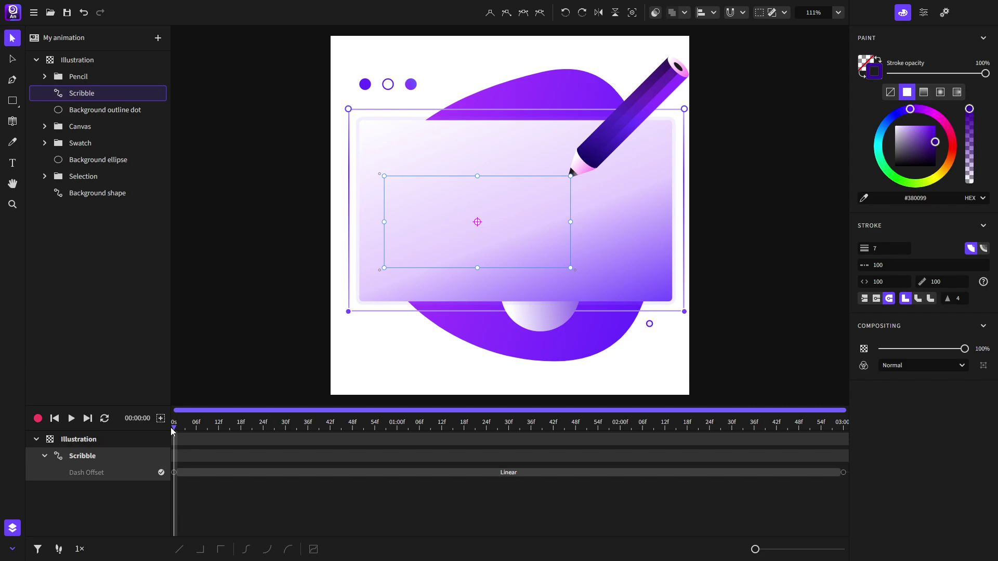
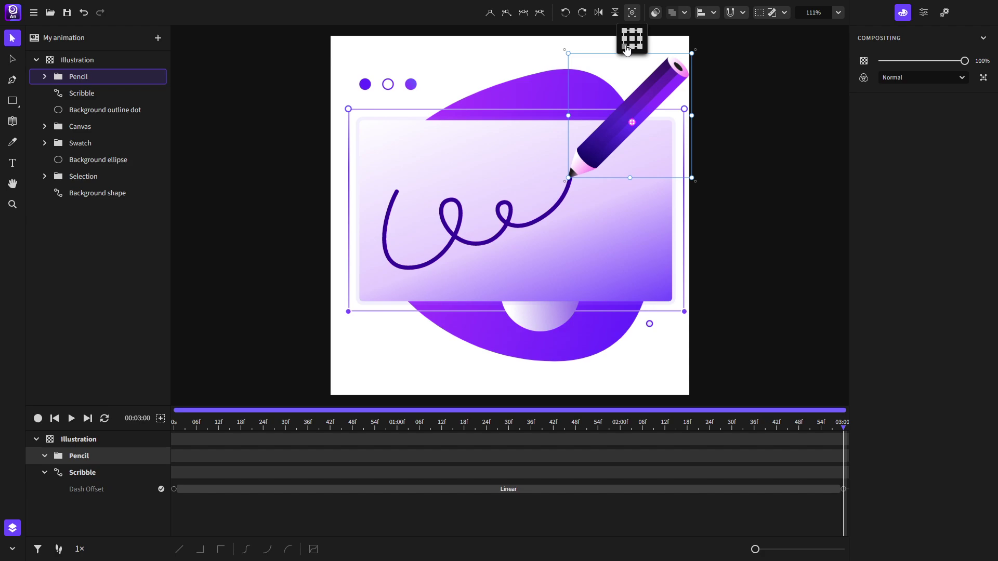
Set the Pencil group's anchor to its tip corner and place the tip on the scribble's starting point.
{"action": "left_click", "coordinate": [627, 49]}
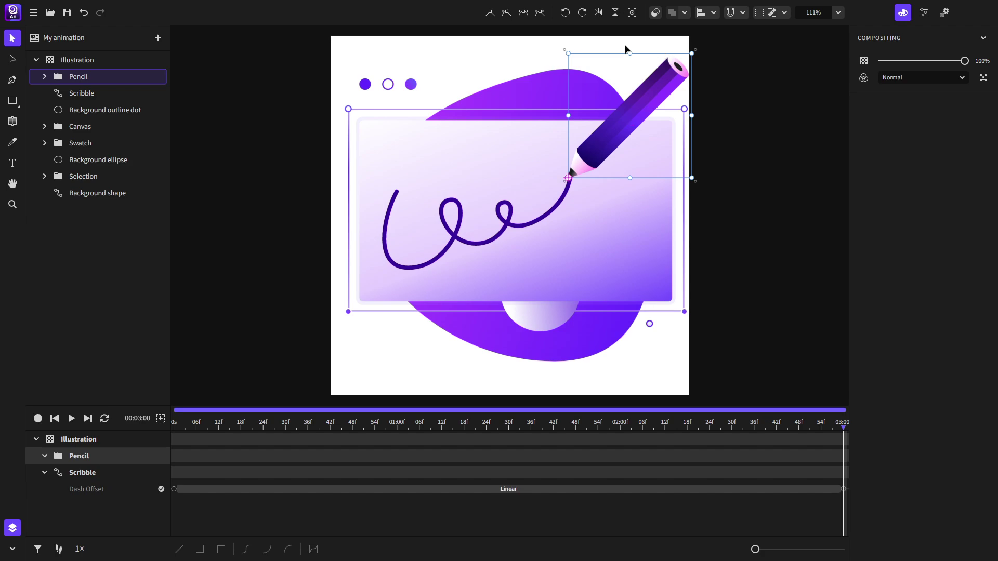
{"action": "key", "text": "ctrl+z"}
{"action": "left_click_drag", "start_coordinate": [636, 116], "coordinate": [461, 131]}
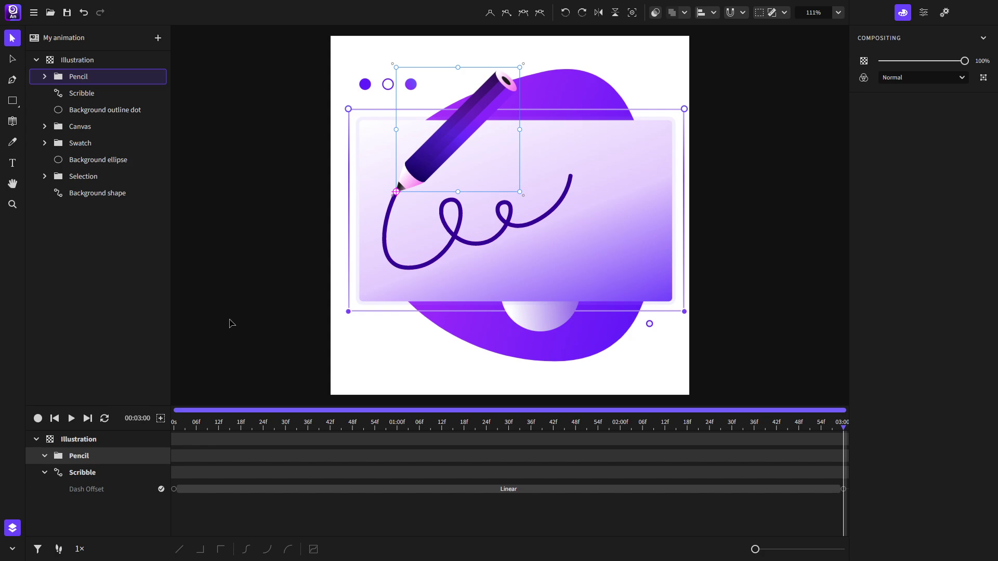
Record the pencil's position at 00:00:36 at the end of the drawn line and bend its motion path along the scribble.
{"action": "left_click", "coordinate": [308, 426]}
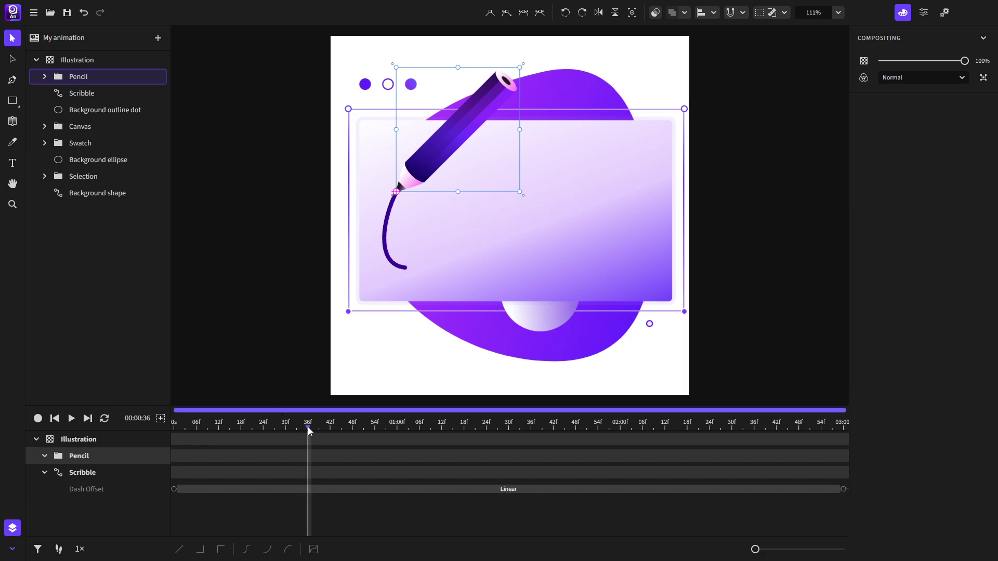
{"action": "left_click", "coordinate": [38, 420]}
{"action": "left_click_drag", "start_coordinate": [436, 158], "coordinate": [445, 235]}
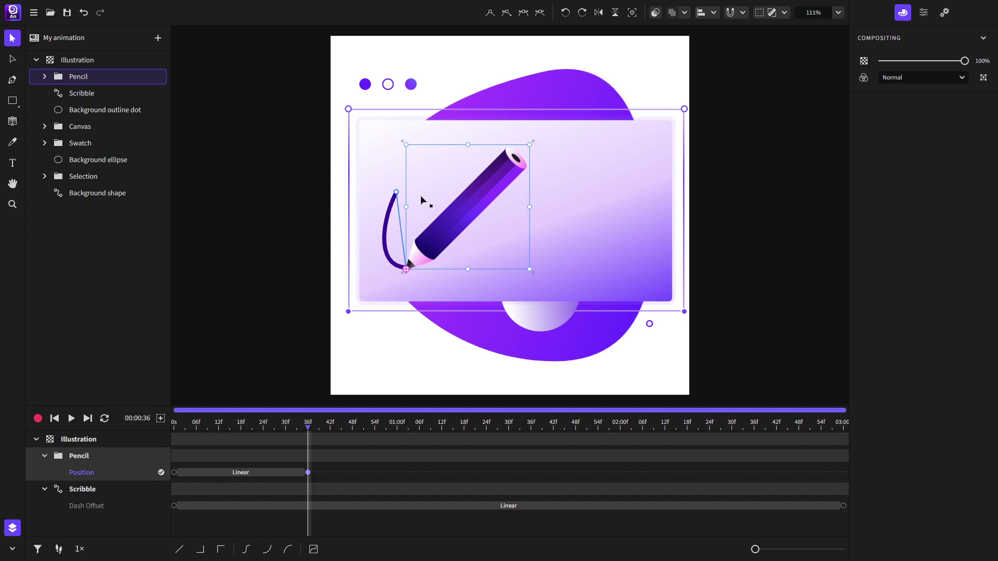
{"action": "mouse_move", "coordinate": [265, 425]}
{"action": "left_mouse_down"}
{"action": "mouse_move", "coordinate": [190, 425]}
{"action": "mouse_move", "coordinate": [310, 421]}
{"action": "left_mouse_up"}
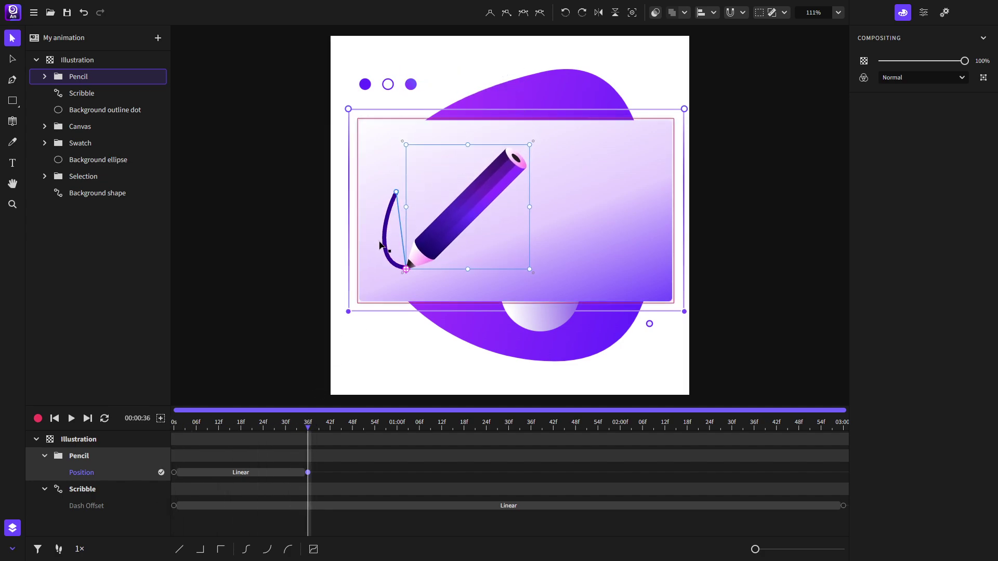
{"action": "left_click_drag", "start_coordinate": [401, 238], "coordinate": [386, 253]}
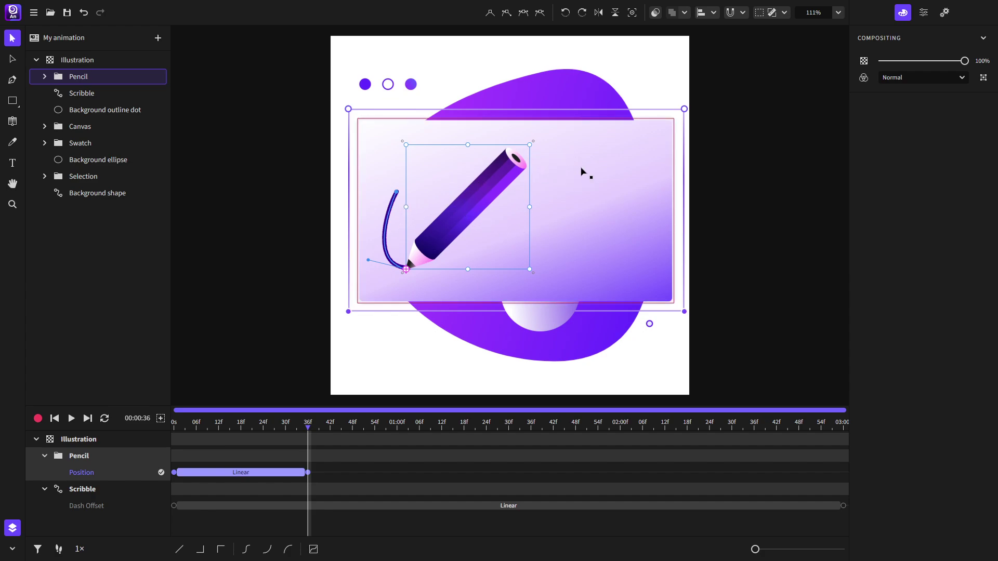
Record further pencil position keyframes up to 00:03:00, keeping the tip and its curved motion path on the scribble.
{"action": "mouse_move", "coordinate": [427, 254]}
{"action": "left_mouse_down"}
{"action": "mouse_move", "coordinate": [484, 202]}
{"action": "mouse_move", "coordinate": [473, 183]}
{"action": "mouse_move", "coordinate": [466, 204]}
{"action": "mouse_move", "coordinate": [515, 224]}
{"action": "left_mouse_up"}
{"action": "key", "text": "shift+Right"}
{"action": "key", "text": "shift+Right"}
{"action": "key", "text": "shift+Right"}
{"action": "key", "text": "shift+Right"}
{"action": "key", "text": "shift+Right"}
{"action": "key", "text": "shift+Right"}
{"action": "mouse_move", "coordinate": [471, 247]}
{"action": "left_mouse_down"}
{"action": "mouse_move", "coordinate": [487, 210]}
{"action": "mouse_move", "coordinate": [502, 223]}
{"action": "mouse_move", "coordinate": [541, 198]}
{"action": "mouse_move", "coordinate": [553, 170]}
{"action": "left_mouse_up"}
{"action": "key", "text": "shift+Right"}
{"action": "key", "text": "shift+Right"}
{"action": "key", "text": "shift+Right"}
{"action": "key", "text": "shift+Right"}
{"action": "key", "text": "shift+Right"}
{"action": "key", "text": "shift+Right"}
{"action": "key", "text": "shift+Right"}
{"action": "key", "text": "shift+Right"}
Delete the extra pencil position keyframe at 00:02:48 and step back one frame to 00:02:59.
{"action": "left_click", "coordinate": [799, 473]}
{"action": "key", "text": "Delete"}
{"action": "key", "text": "Left"}
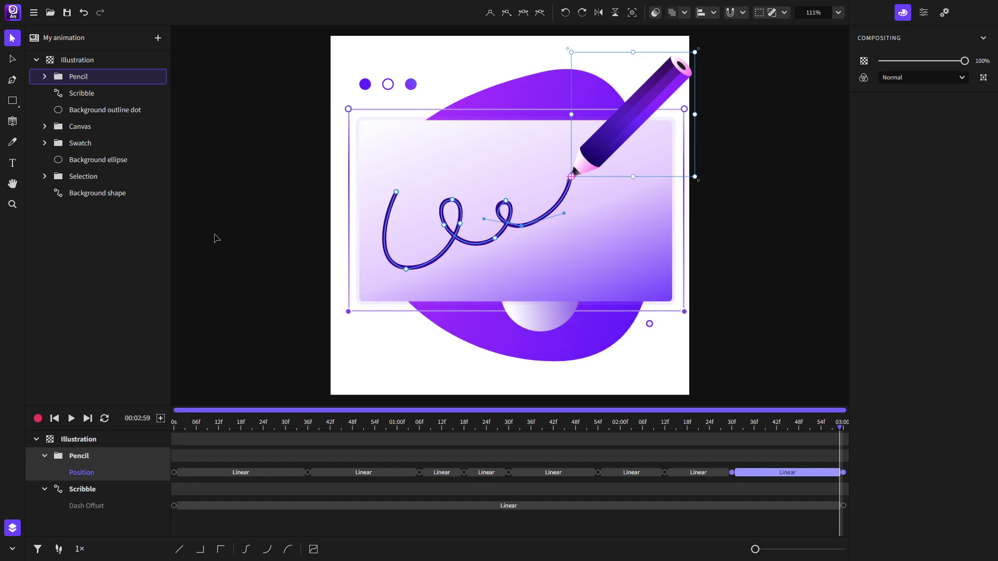
Preview the pencil drawing the scribble with looping on, stop playback and return to the first frame.
{"action": "left_click", "coordinate": [71, 419]}
{"action": "left_click", "coordinate": [72, 418]}
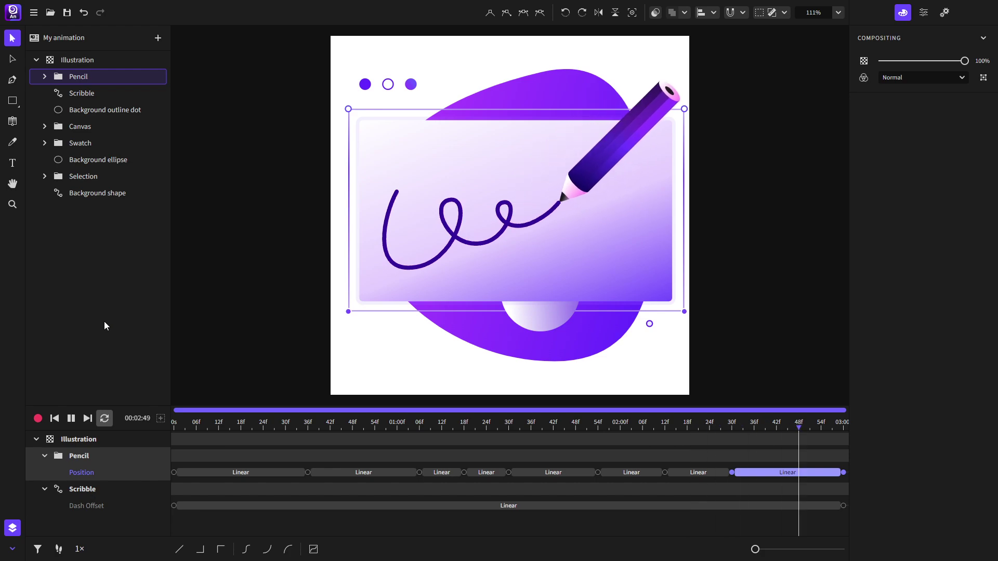
{"action": "left_click", "coordinate": [71, 419]}
{"action": "left_click", "coordinate": [55, 419]}
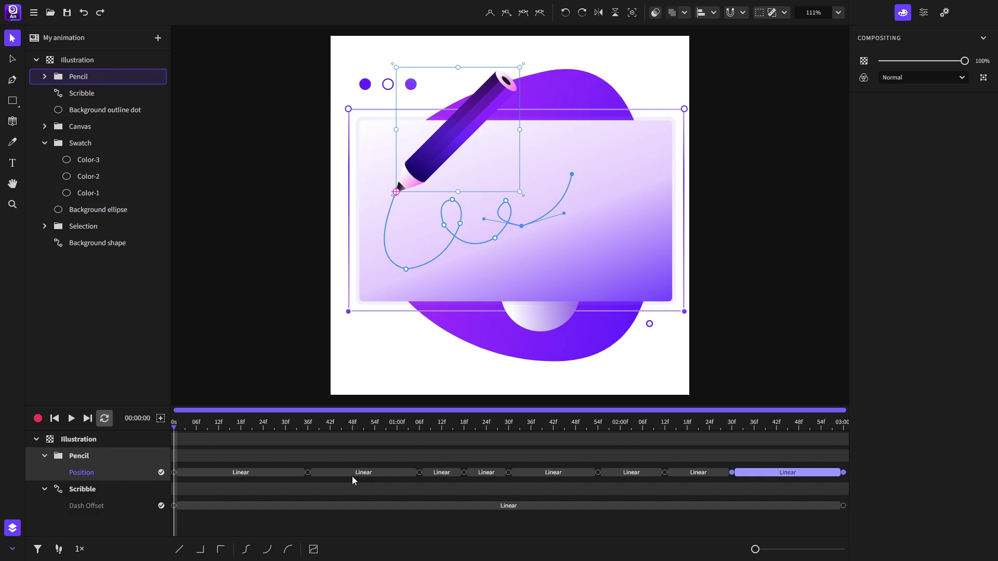
Isolate the Swatch group for editing and select its solid Color-1 circle.
{"action": "key", "text": "ctrl+shift+z"}
{"action": "scroll", "coordinate": [364, 84], "scroll_direction": "up", "scroll_amount": 5}
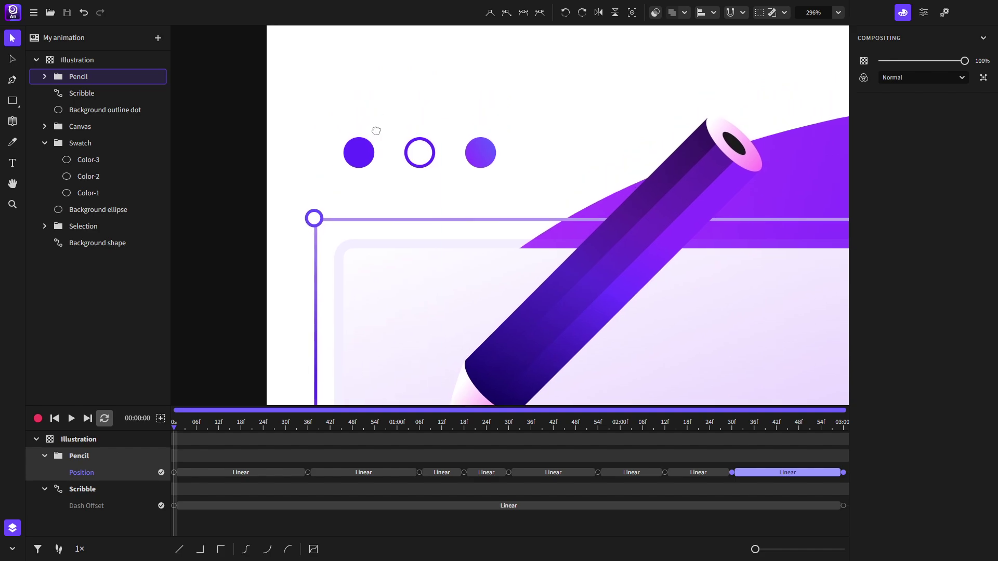
{"action": "left_click", "coordinate": [363, 155]}
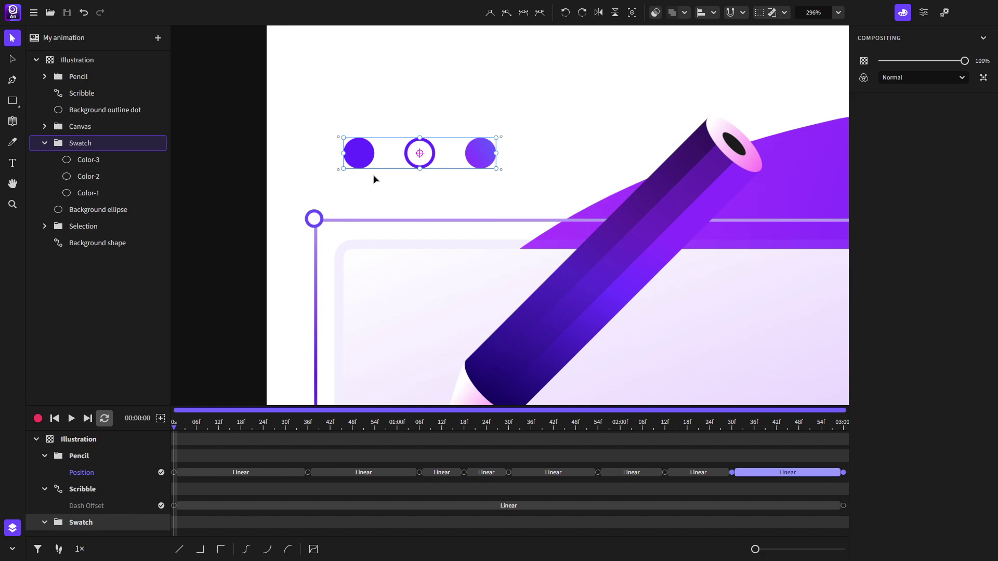
{"action": "scroll", "coordinate": [373, 179], "scroll_direction": "up", "scroll_amount": 4}
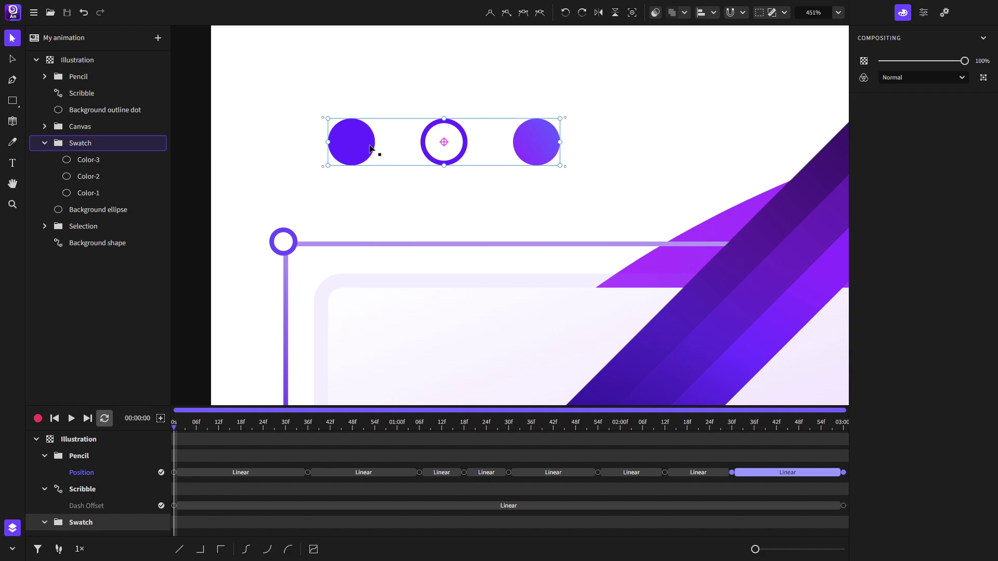
{"action": "double_click", "coordinate": [370, 150]}
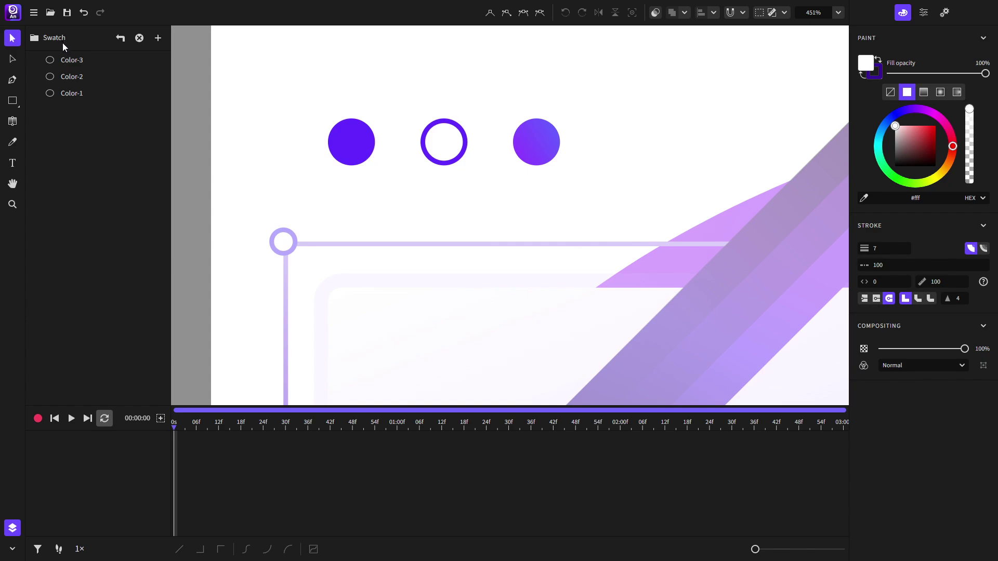
{"action": "left_click", "coordinate": [358, 153]}
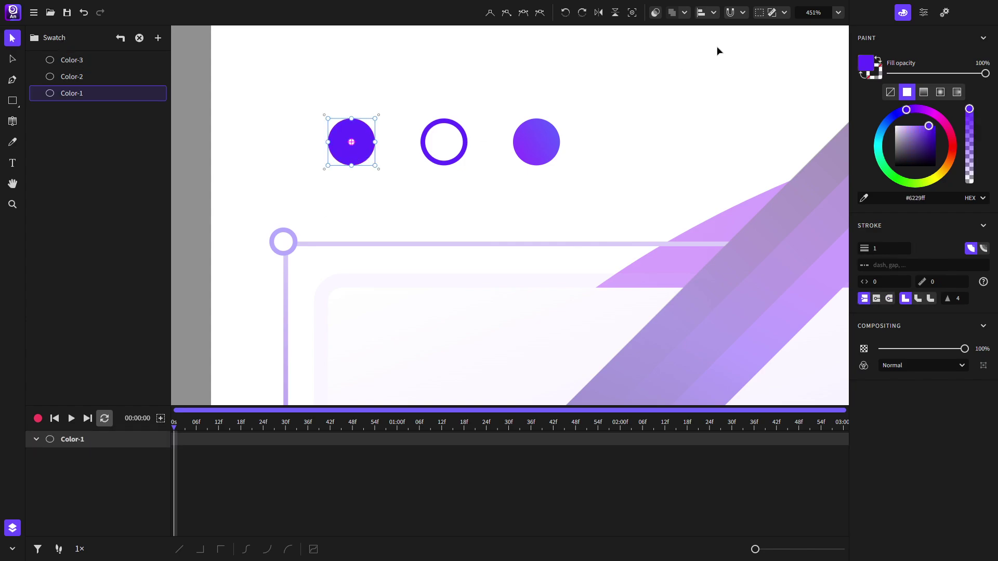
With snapping turned on, record Color-1's position at 00:01:00 straight below its start, resting on the selection frame's upper line, and scrub the motion.
{"action": "left_click", "coordinate": [731, 13]}
{"action": "left_click", "coordinate": [397, 426]}
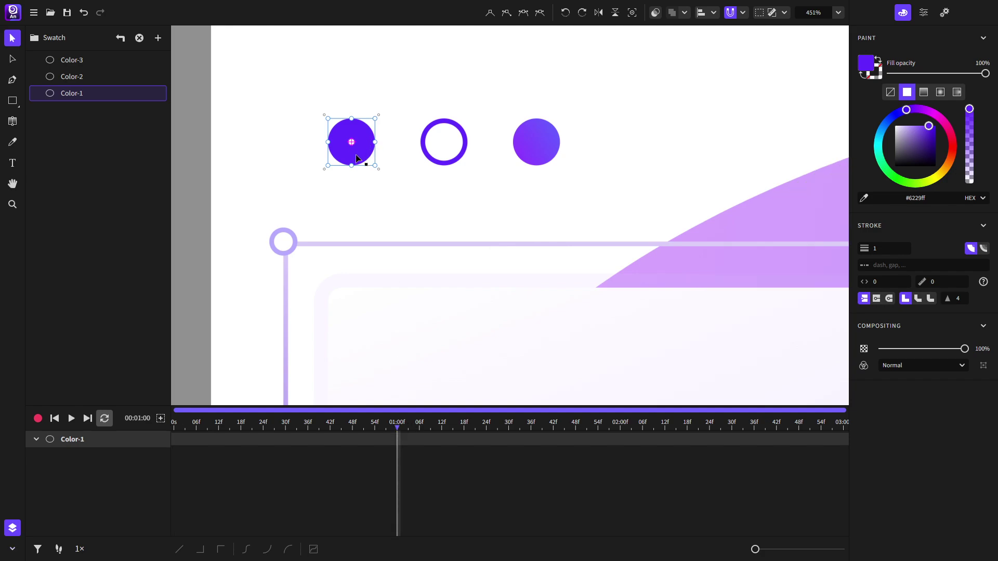
{"action": "left_click_drag", "start_coordinate": [357, 159], "coordinate": [358, 236]}
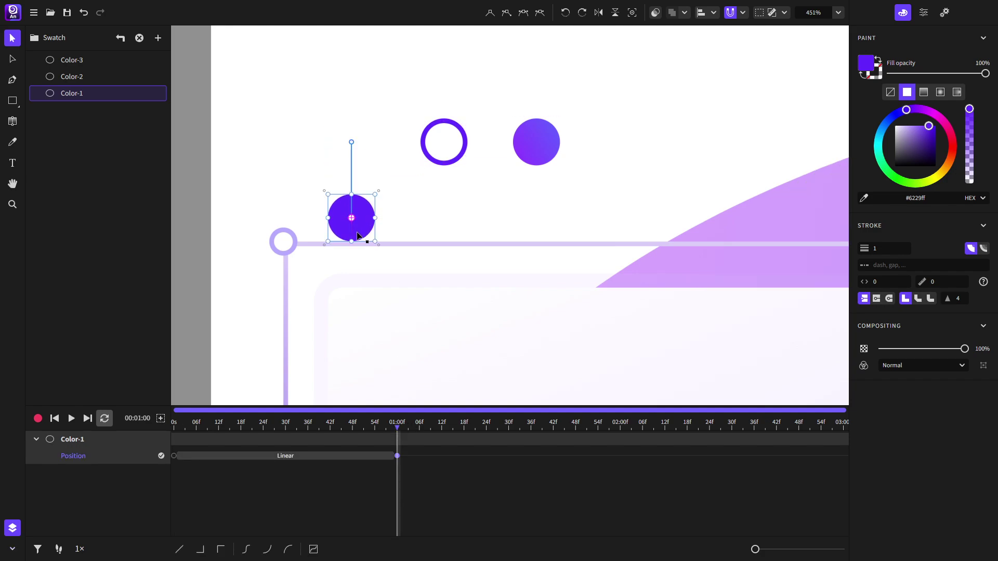
{"action": "left_click", "coordinate": [261, 428]}
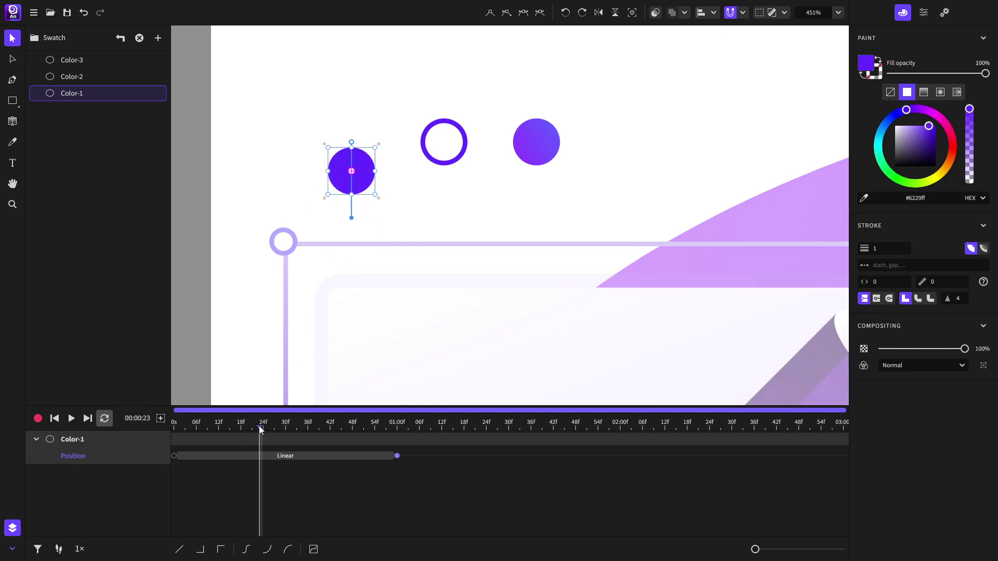
{"action": "left_click_drag", "start_coordinate": [261, 428], "coordinate": [217, 439]}
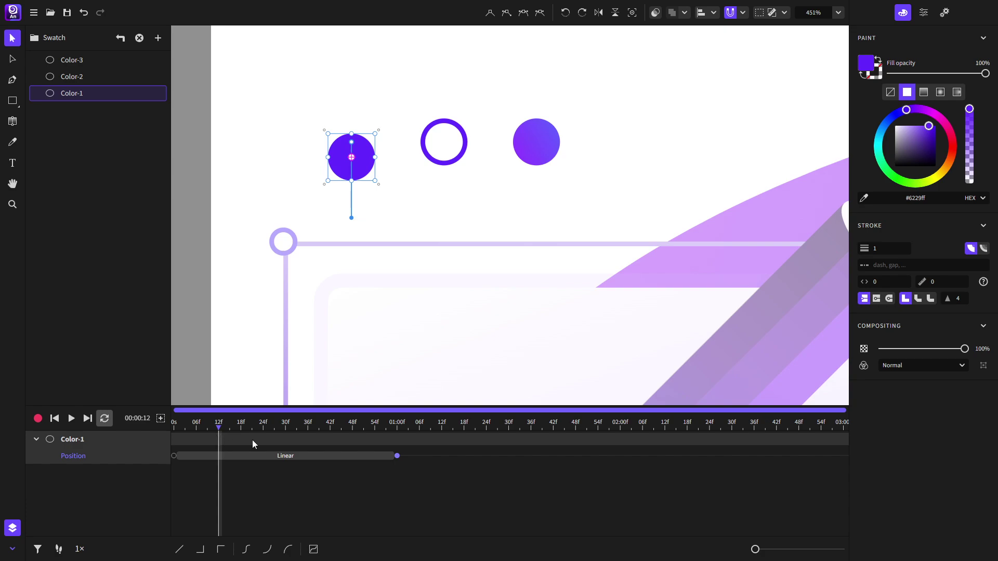
View the easing editor for Color-1's first position keyframe and close it again.
{"action": "left_click", "coordinate": [257, 473]}
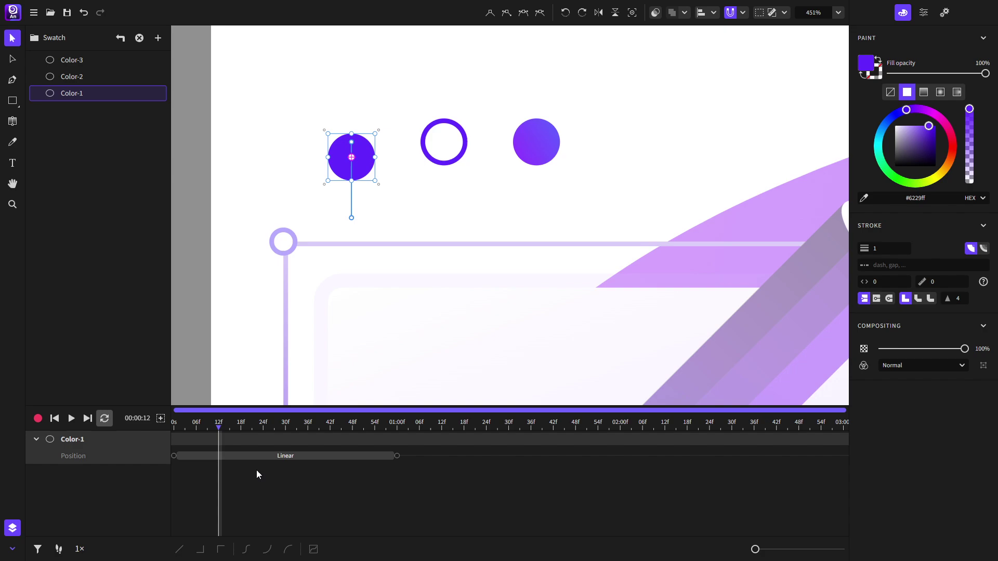
{"action": "left_click", "coordinate": [174, 456]}
{"action": "left_click", "coordinate": [314, 550]}
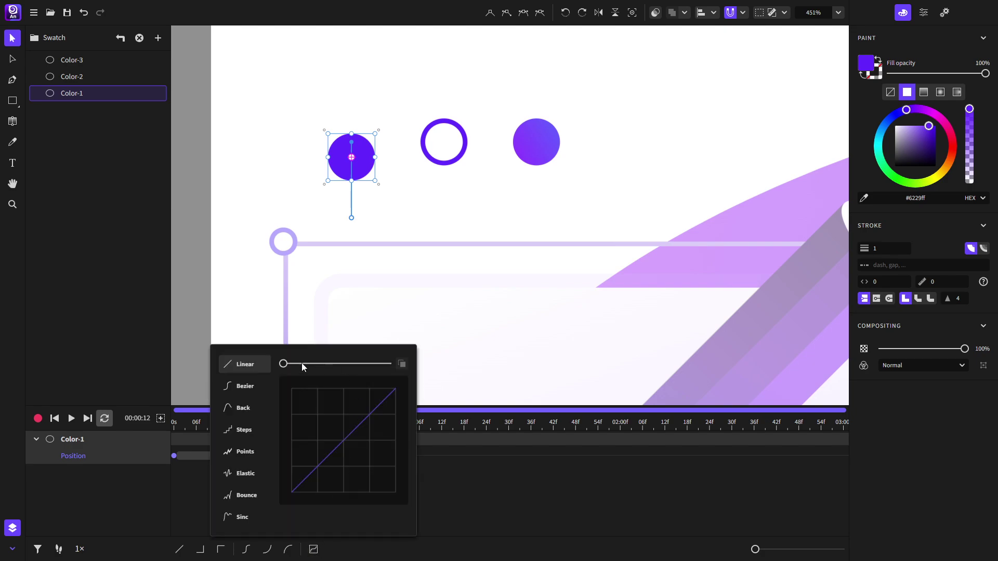
{"action": "left_click", "coordinate": [429, 476]}
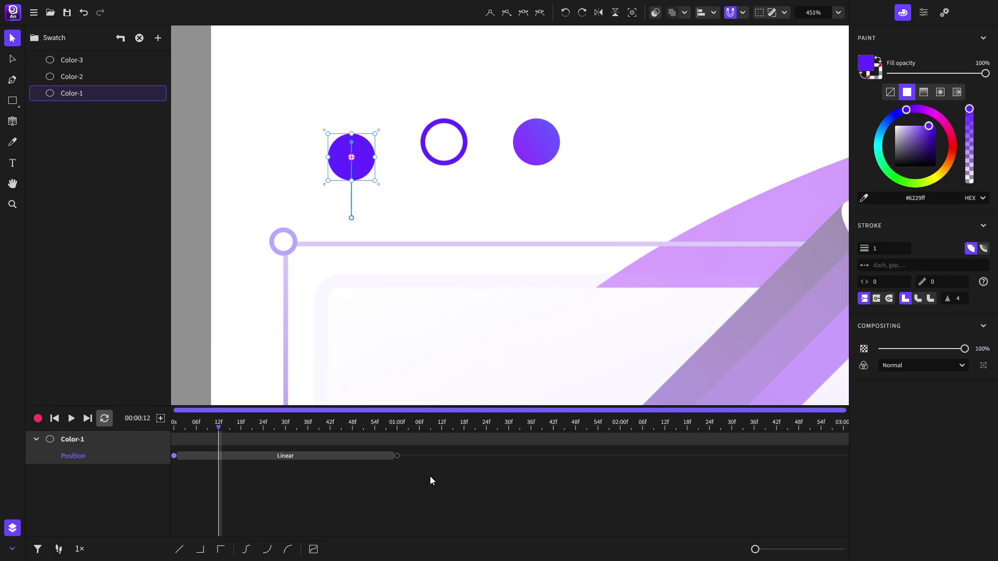
{"action": "left_click", "coordinate": [173, 457]}
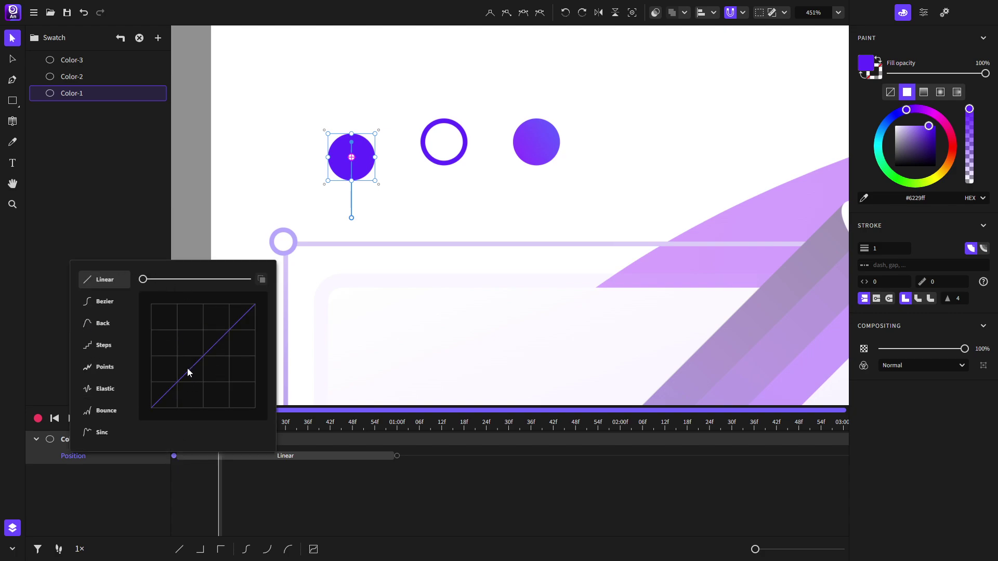
{"action": "left_click", "coordinate": [270, 486]}
Open the easing of Color-1's whole position segment and compare the Bezier, Back, Steps, Points, Elastic and Bounce curves.
{"action": "left_click", "coordinate": [258, 457]}
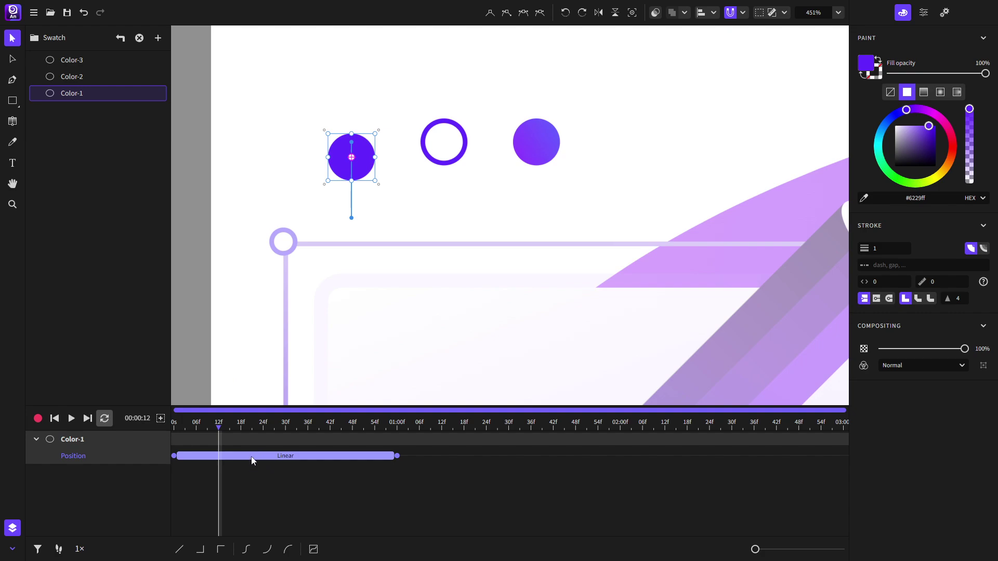
{"action": "double_click", "coordinate": [251, 456]}
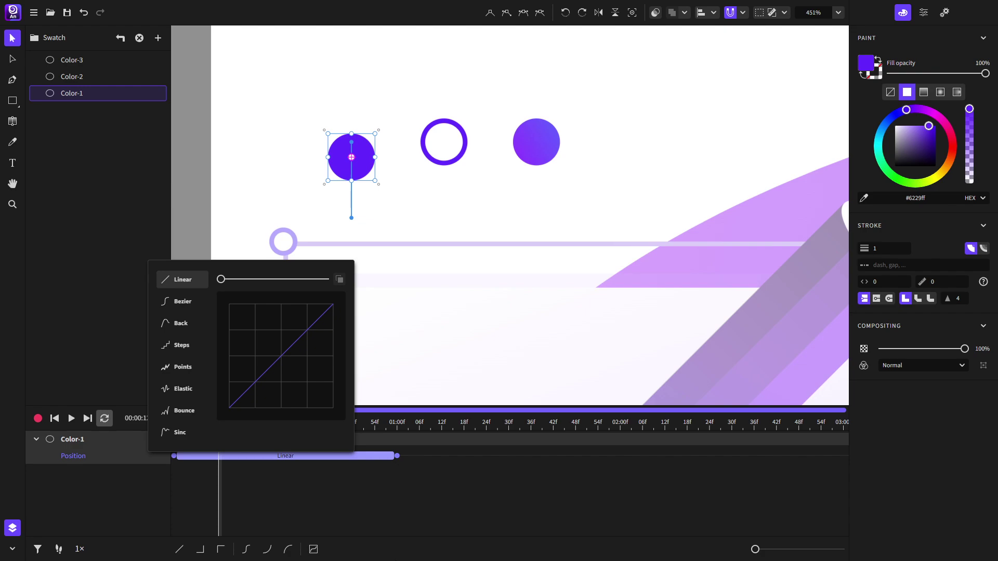
{"action": "left_click", "coordinate": [182, 303]}
{"action": "left_click", "coordinate": [185, 323]}
{"action": "left_click", "coordinate": [186, 346]}
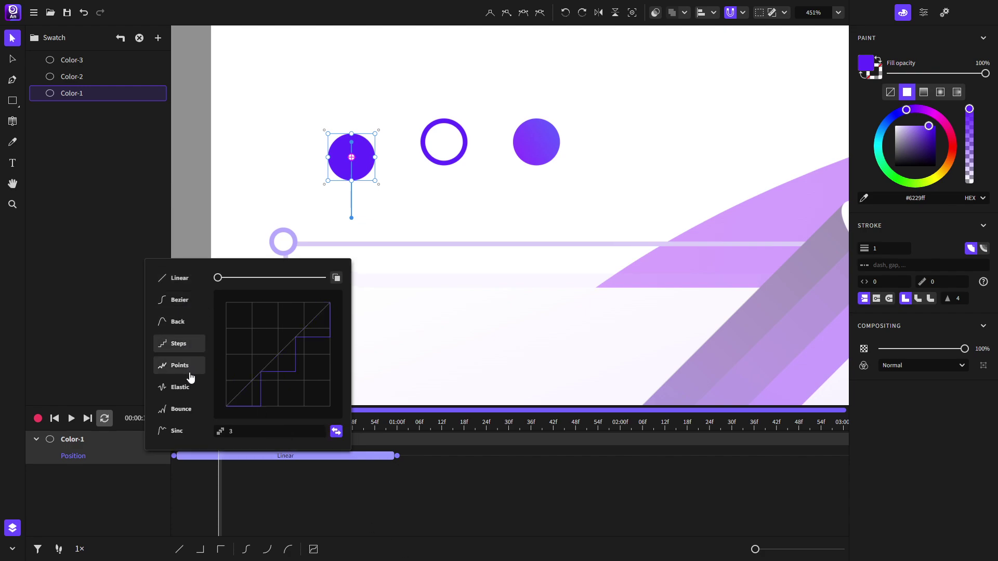
{"action": "left_click", "coordinate": [189, 367]}
{"action": "left_click", "coordinate": [188, 388]}
{"action": "left_click", "coordinate": [188, 413]}
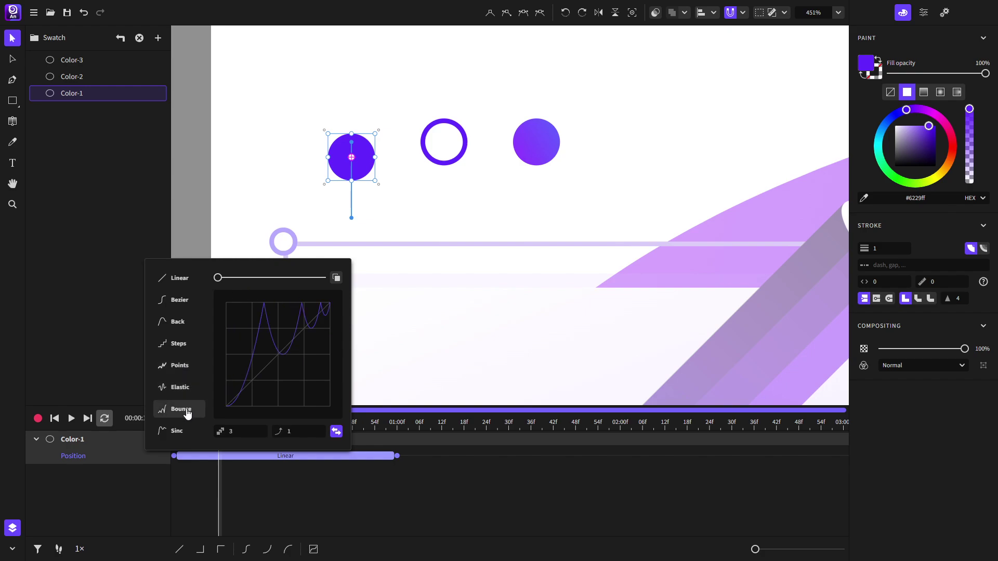
Try a custom Bezier easing of 0.51, -0.90, 0.36, 1.47 and enlarge its curve graph.
{"action": "left_click", "coordinate": [186, 306]}
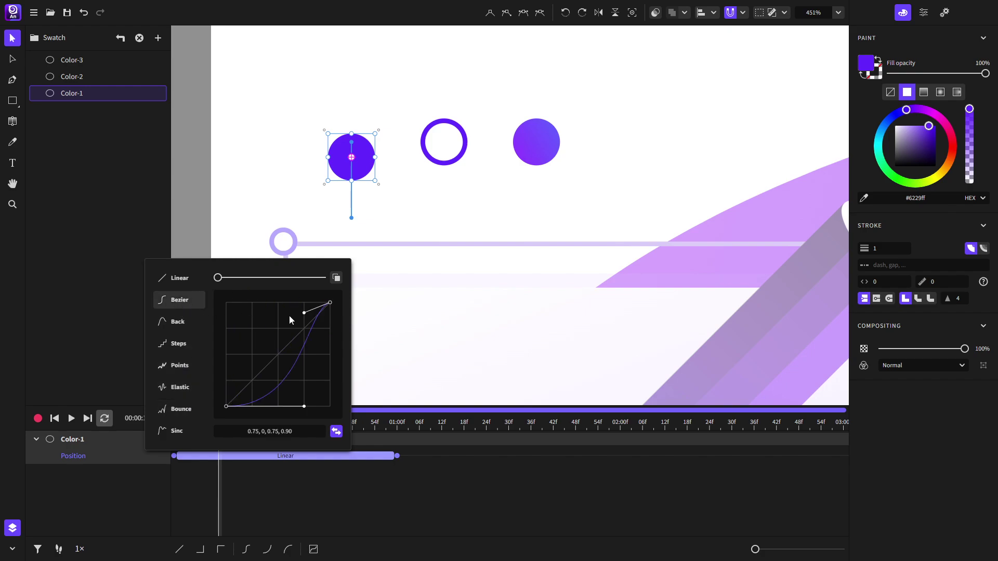
{"action": "left_click_drag", "start_coordinate": [305, 328], "coordinate": [263, 284]}
{"action": "left_click_drag", "start_coordinate": [305, 370], "coordinate": [280, 399]}
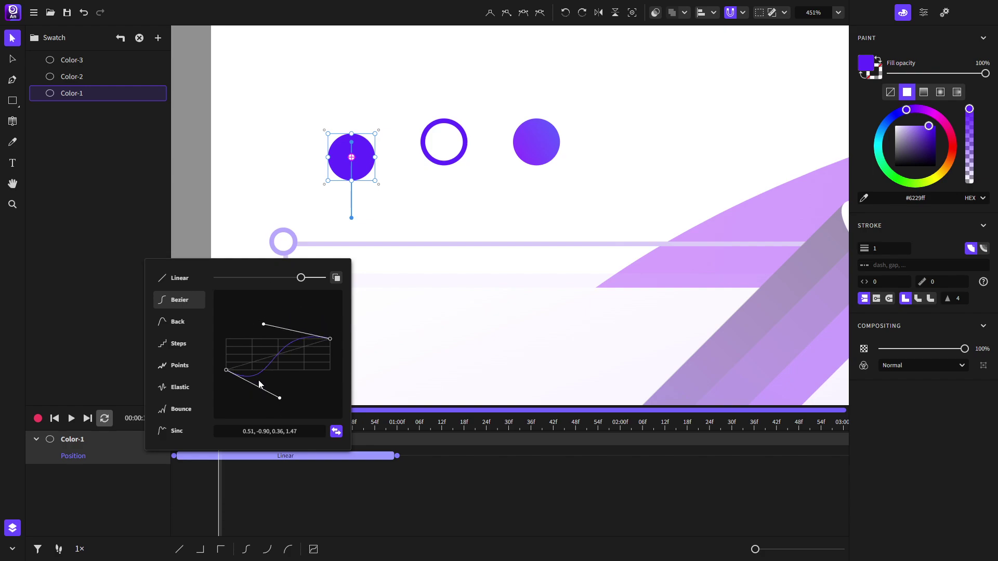
{"action": "mouse_move", "coordinate": [301, 278]}
{"action": "left_mouse_down"}
{"action": "mouse_move", "coordinate": [210, 277]}
{"action": "mouse_move", "coordinate": [324, 279]}
{"action": "mouse_move", "coordinate": [260, 280]}
{"action": "mouse_move", "coordinate": [281, 280]}
{"action": "left_mouse_up"}
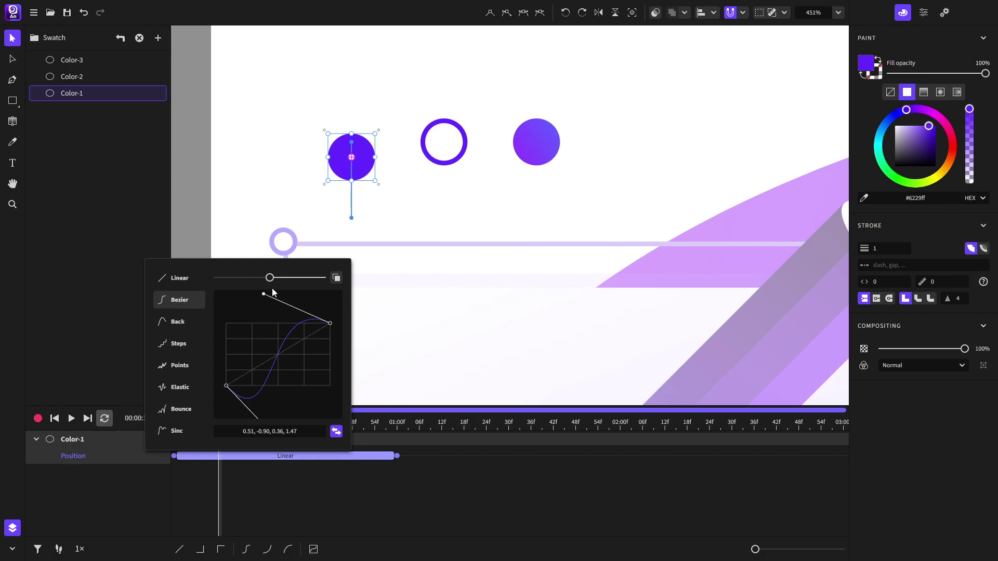
Apply the Bounce 3 out easing with strength 1 to Color-1's position segment.
{"action": "scroll", "coordinate": [267, 314], "scroll_direction": "up", "scroll_amount": 3}
{"action": "scroll", "coordinate": [267, 315], "scroll_direction": "down", "scroll_amount": 4}
{"action": "scroll", "coordinate": [270, 317], "scroll_direction": "up", "scroll_amount": 4}
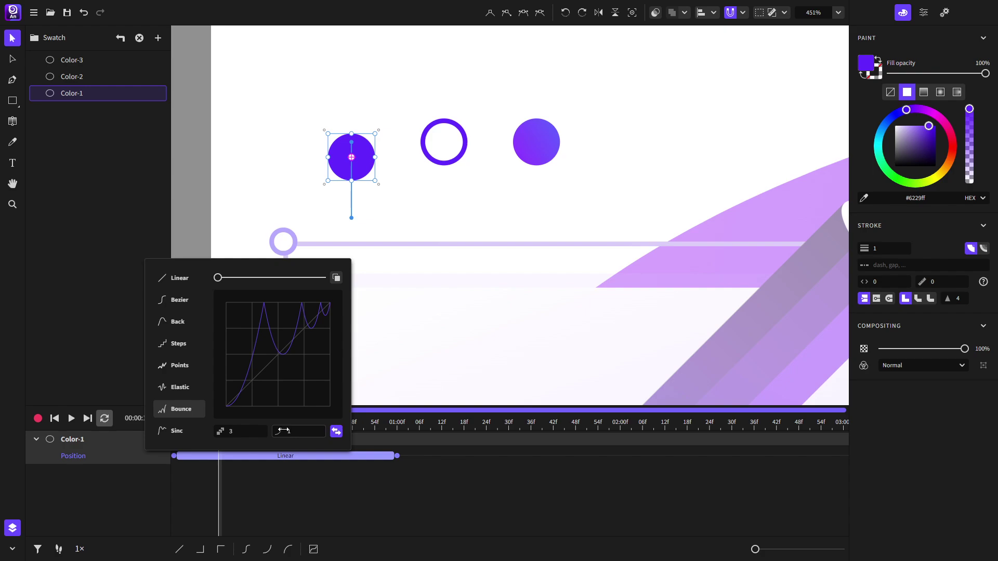
{"action": "left_click", "coordinate": [289, 467]}
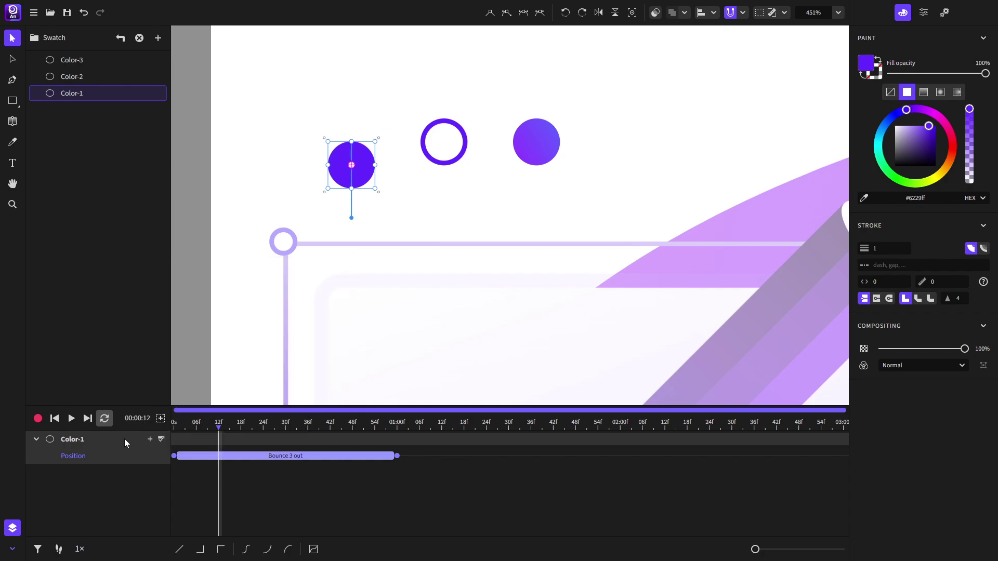
Play back Color-1's bouncing drop several times from the first frame, then stop playback.
{"action": "left_click", "coordinate": [56, 420]}
{"action": "left_click", "coordinate": [71, 421]}
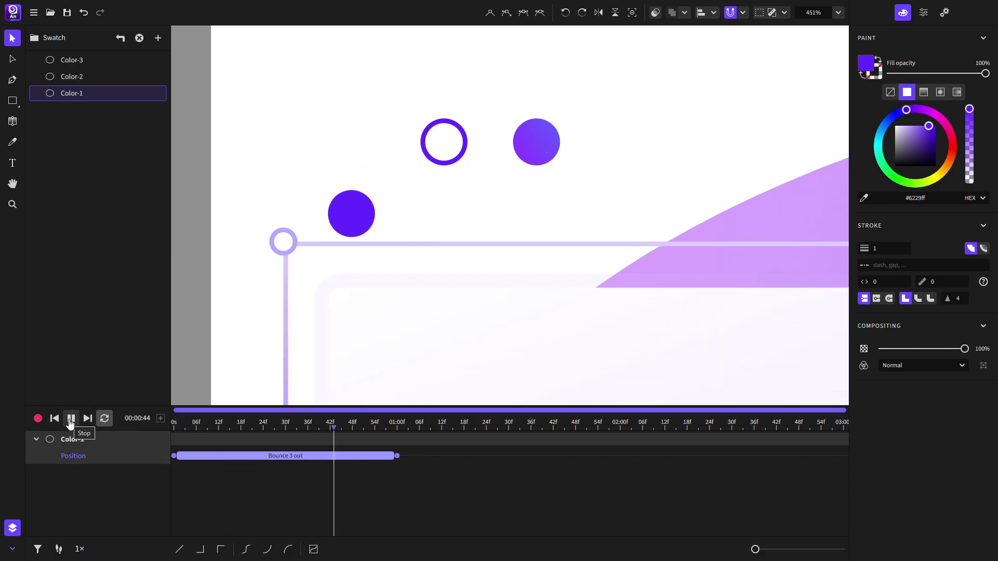
{"action": "left_click", "coordinate": [71, 419]}
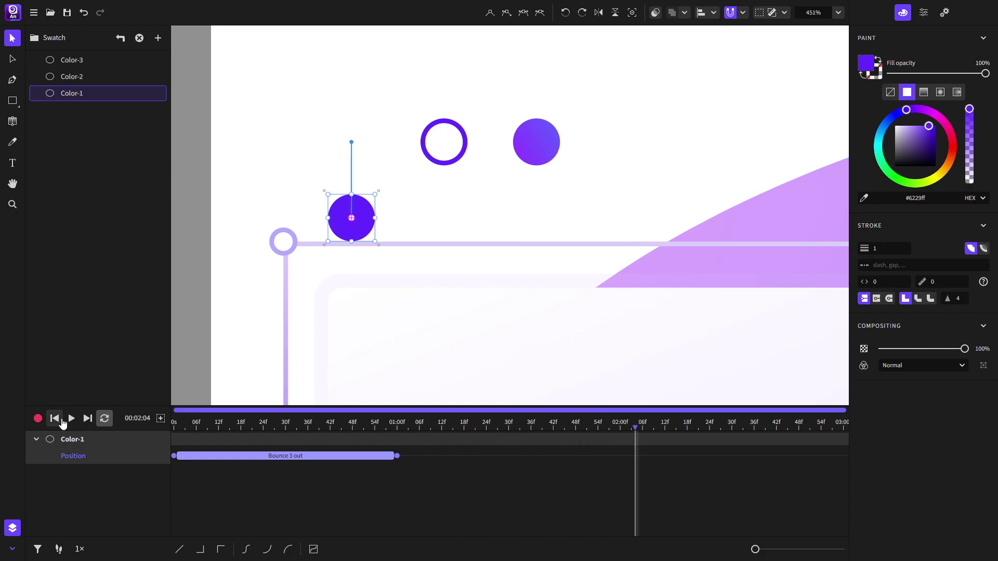
{"action": "left_click", "coordinate": [71, 420]}
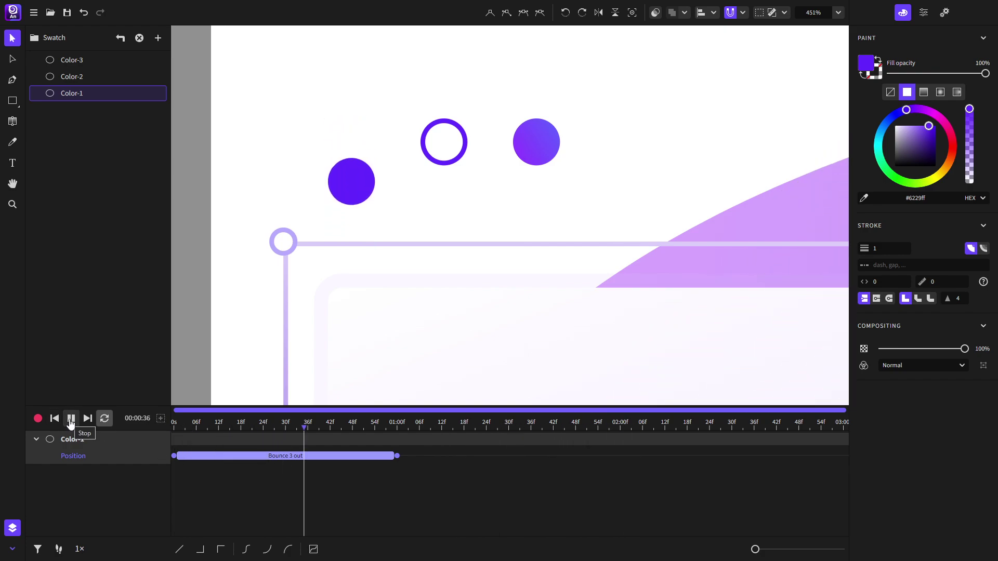
{"action": "left_click", "coordinate": [71, 420]}
{"action": "left_click", "coordinate": [72, 420]}
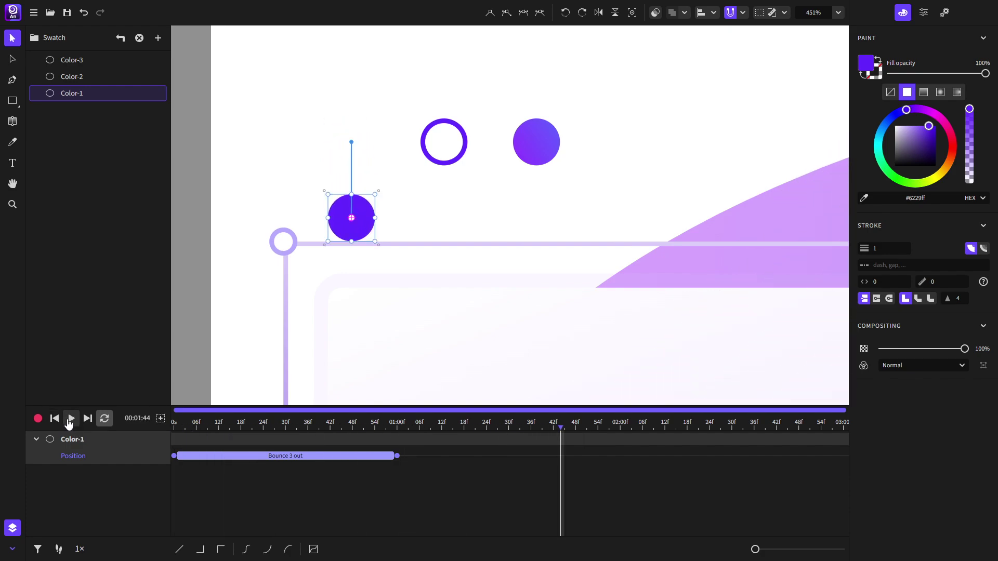
{"action": "left_click", "coordinate": [71, 419]}
{"action": "left_click", "coordinate": [72, 419]}
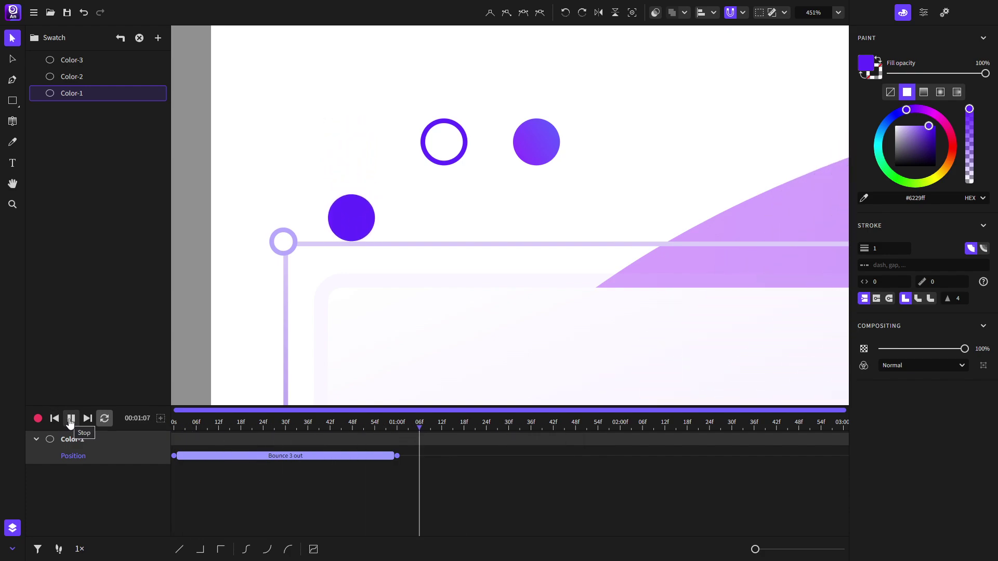
{"action": "left_click", "coordinate": [71, 419]}
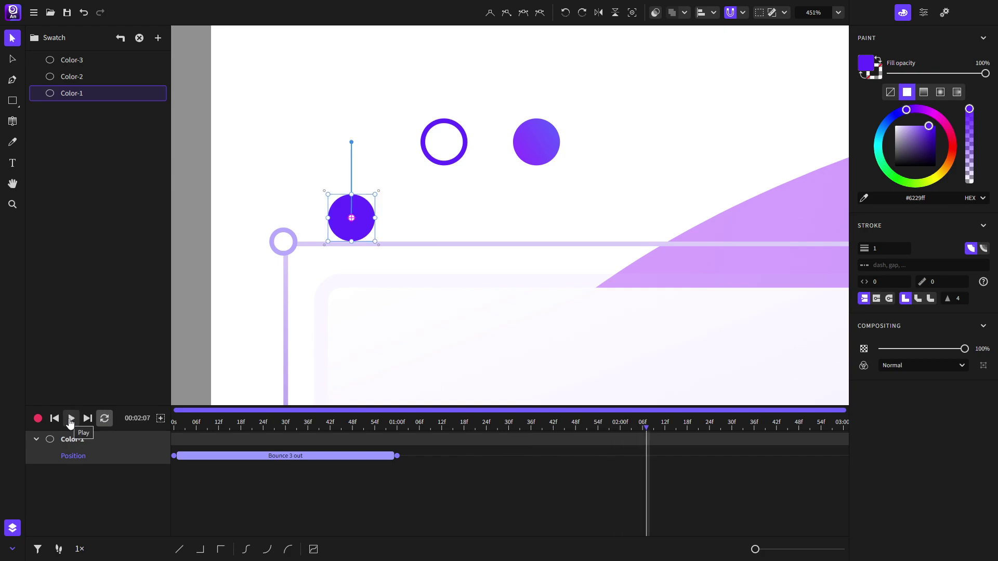